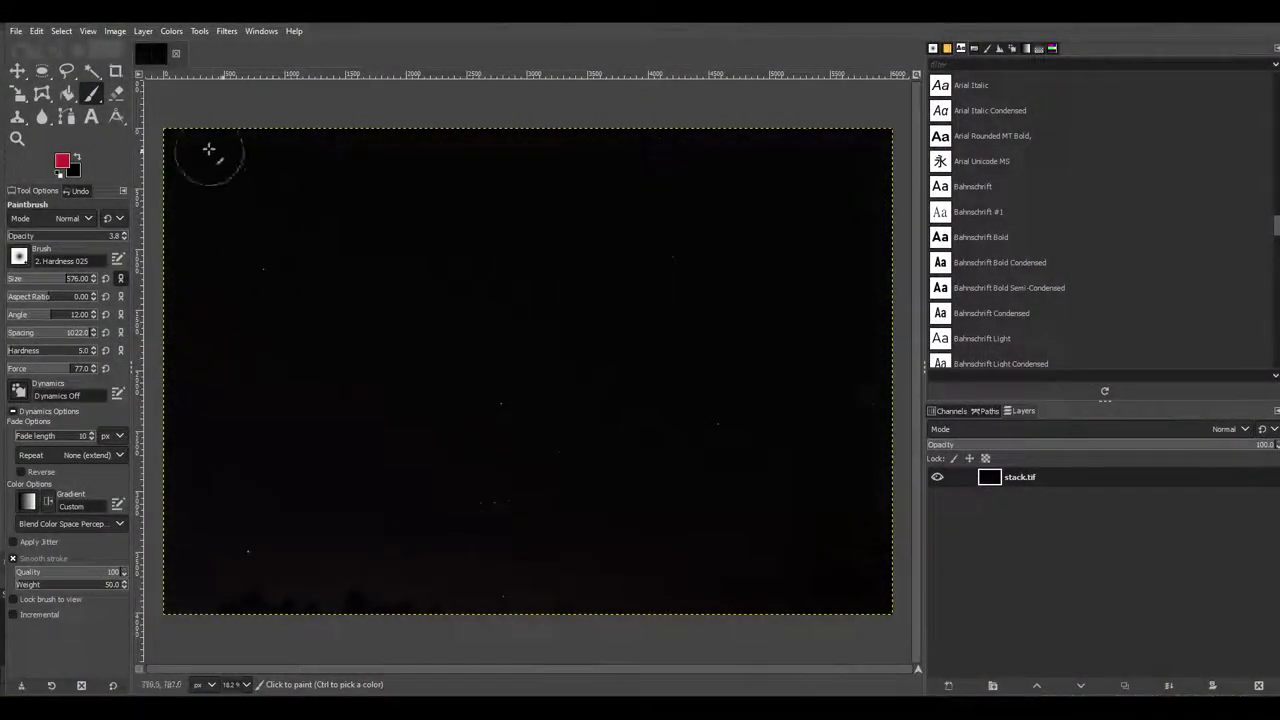
# Brighten the stack with Levels: slightly raised black point and midtone gamma 1.83.
pyautogui.scroll(1, 236, 106)
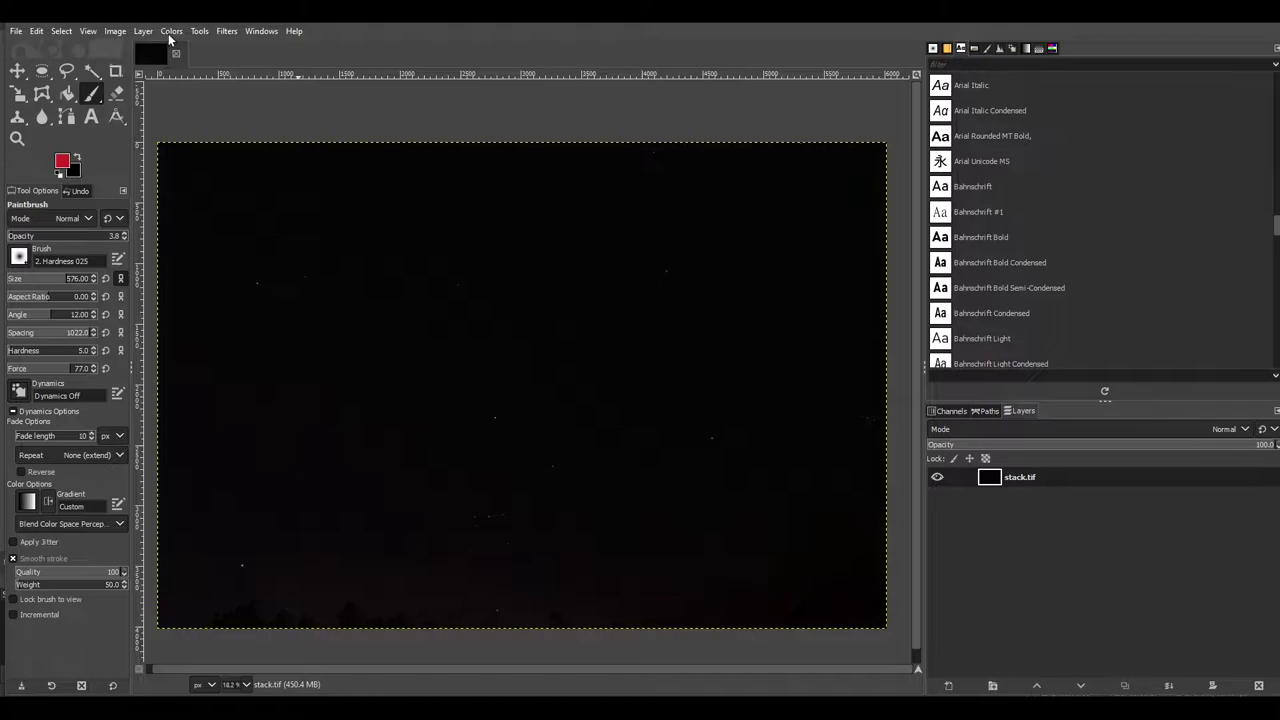
pyautogui.click(170, 31)
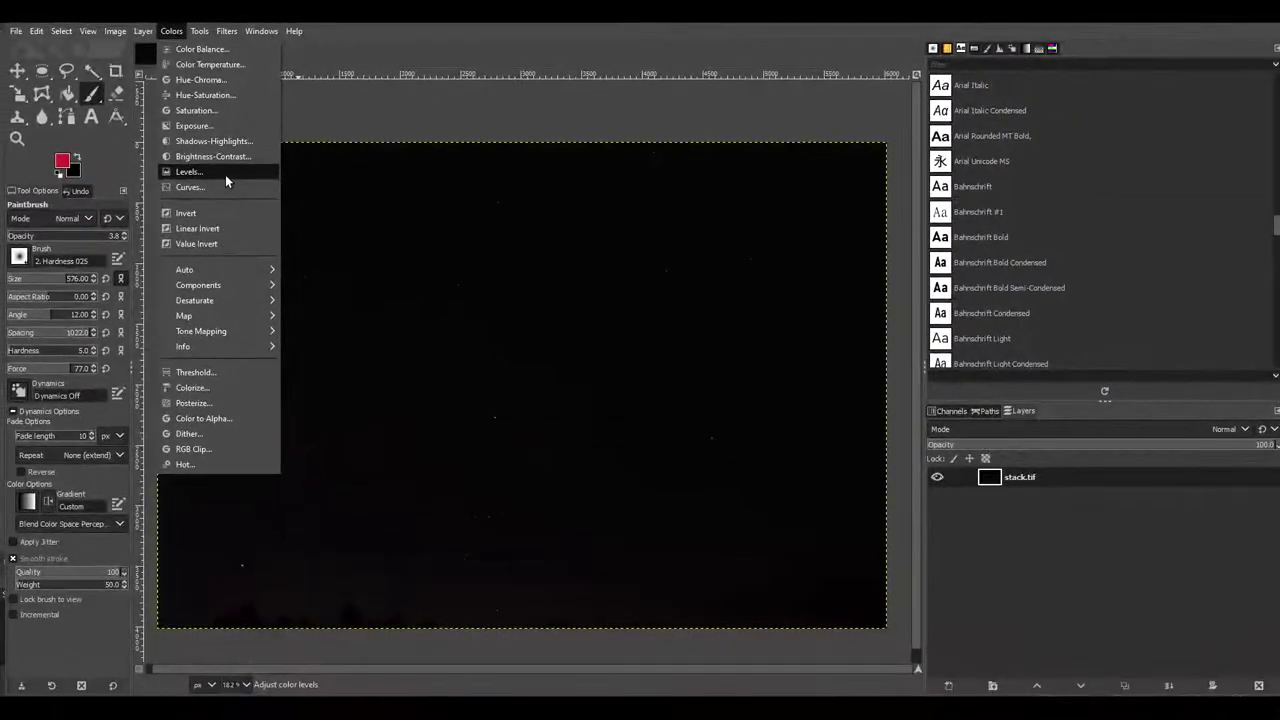
pyautogui.click(188, 172)
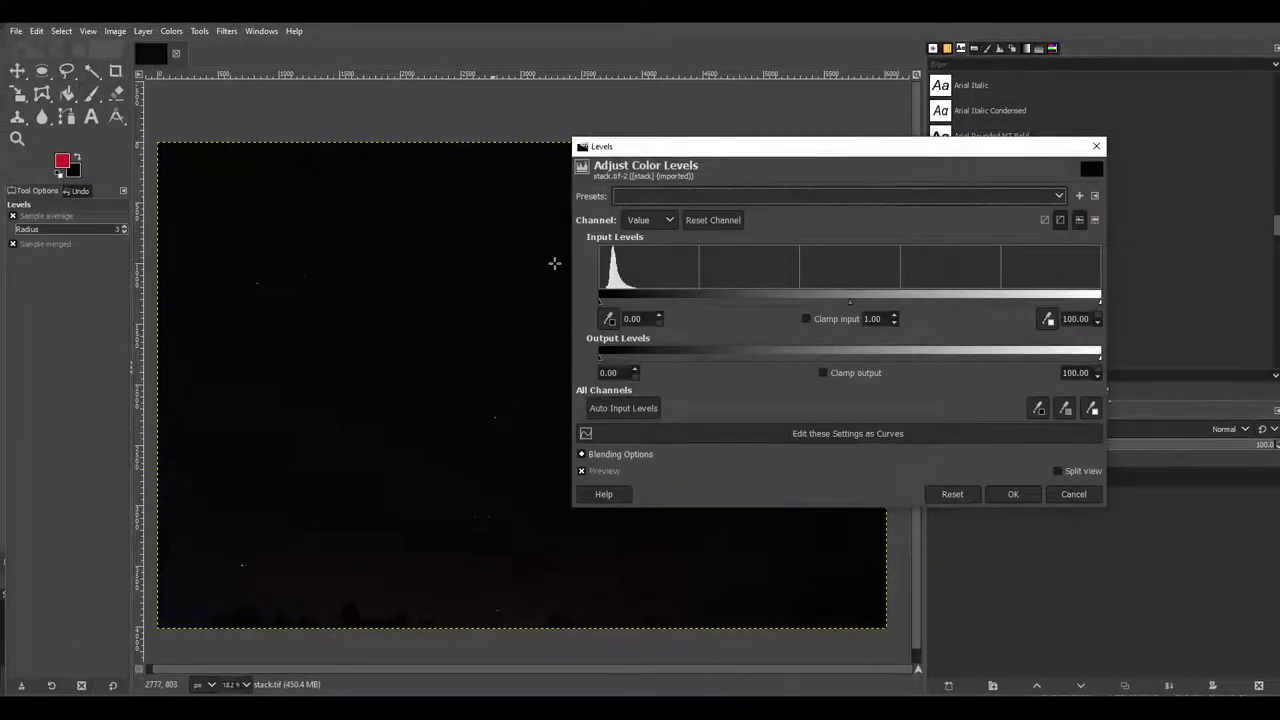
pyautogui.moveTo(650, 158)
pyautogui.mouseDown()
pyautogui.moveTo(906, 180)
pyautogui.moveTo(862, 158)
pyautogui.mouseUp()
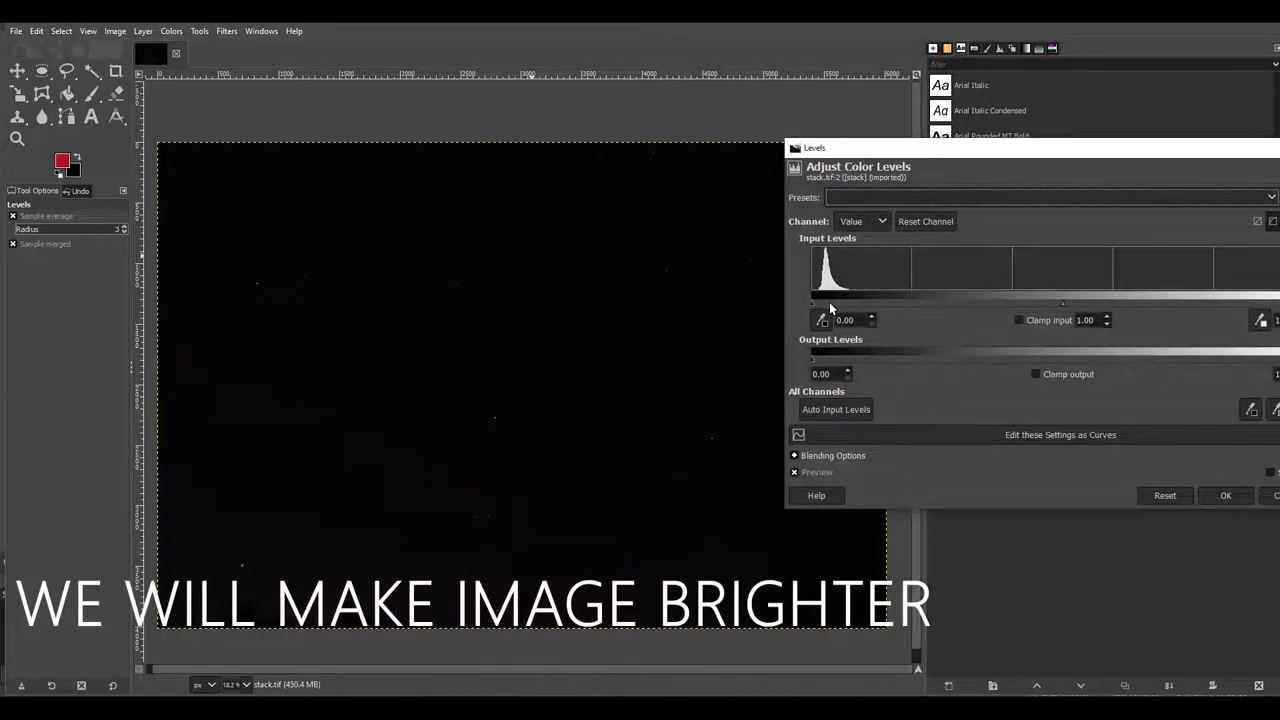
pyautogui.moveTo(829, 302)
pyautogui.mouseDown()
pyautogui.moveTo(854, 302)
pyautogui.moveTo(814, 302)
pyautogui.mouseUp()
pyautogui.moveTo(1062, 301); pyautogui.dragTo(1001, 299)
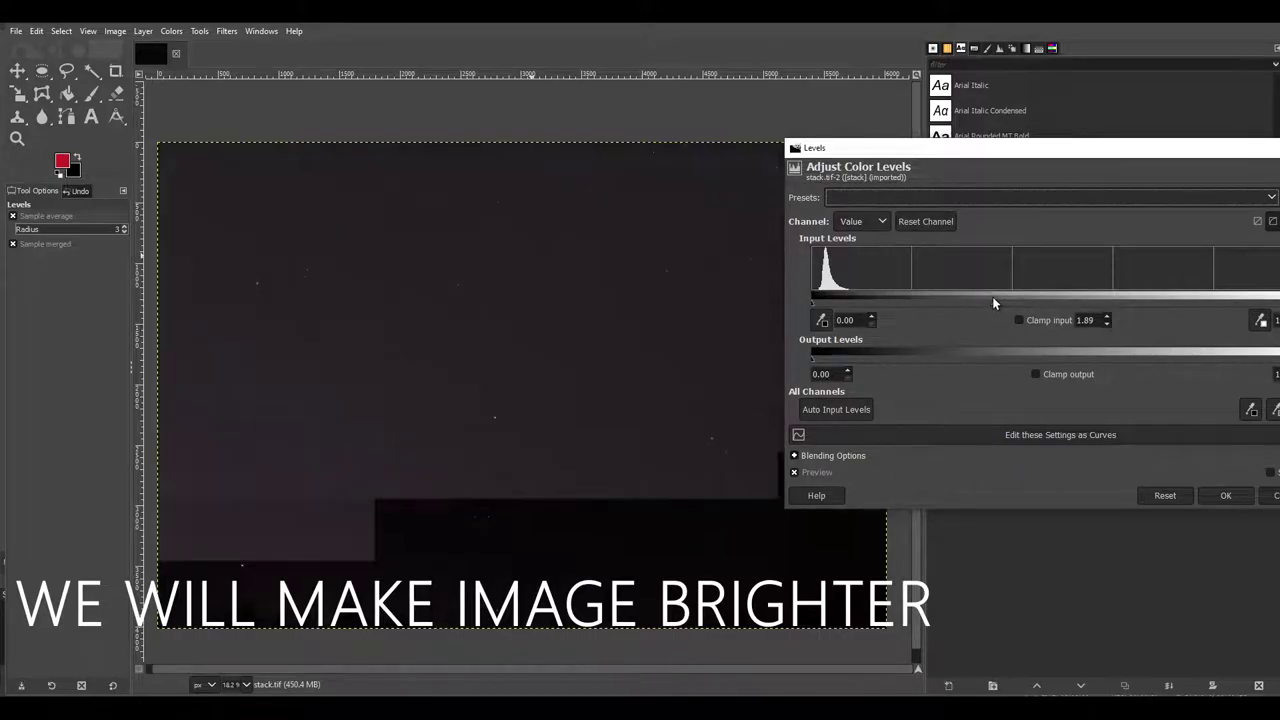
pyautogui.moveTo(993, 298); pyautogui.dragTo(996, 295)
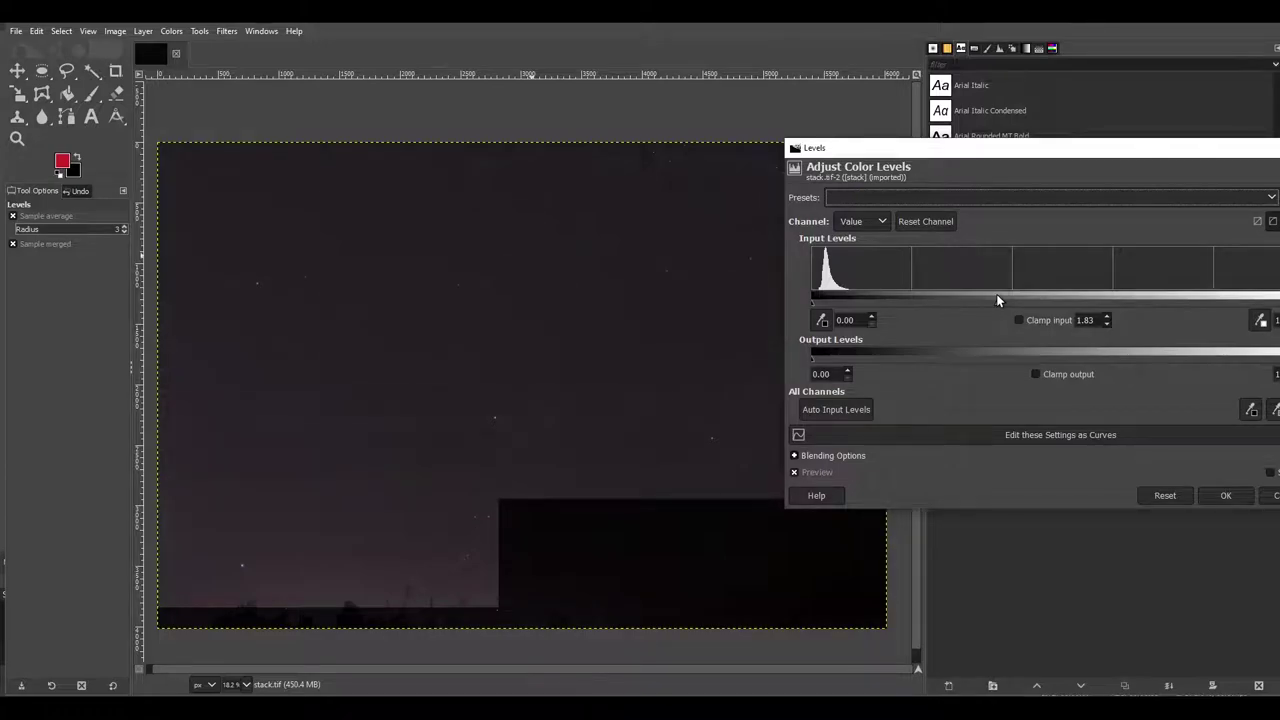
pyautogui.moveTo(894, 149)
pyautogui.mouseDown()
pyautogui.moveTo(818, 103)
pyautogui.moveTo(733, 82)
pyautogui.mouseUp()
pyautogui.click(1069, 426)
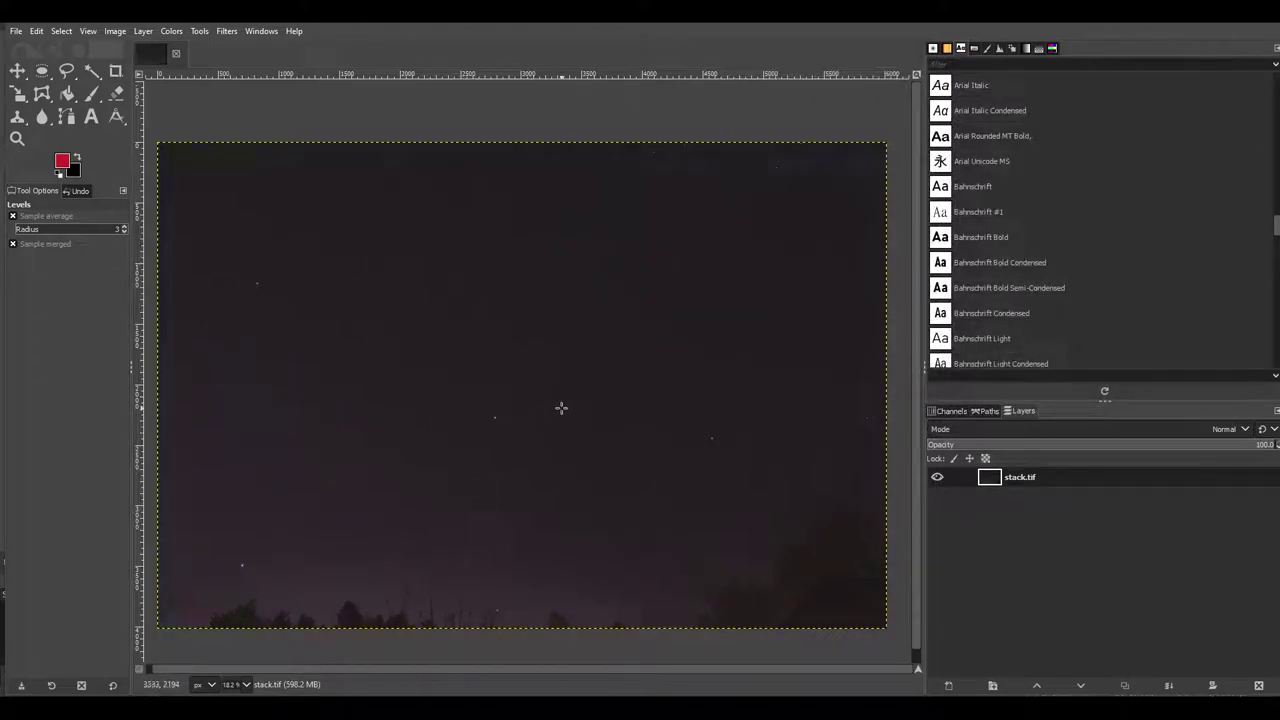
pyautogui.moveTo(561, 408); pyautogui.dragTo(603, 397)
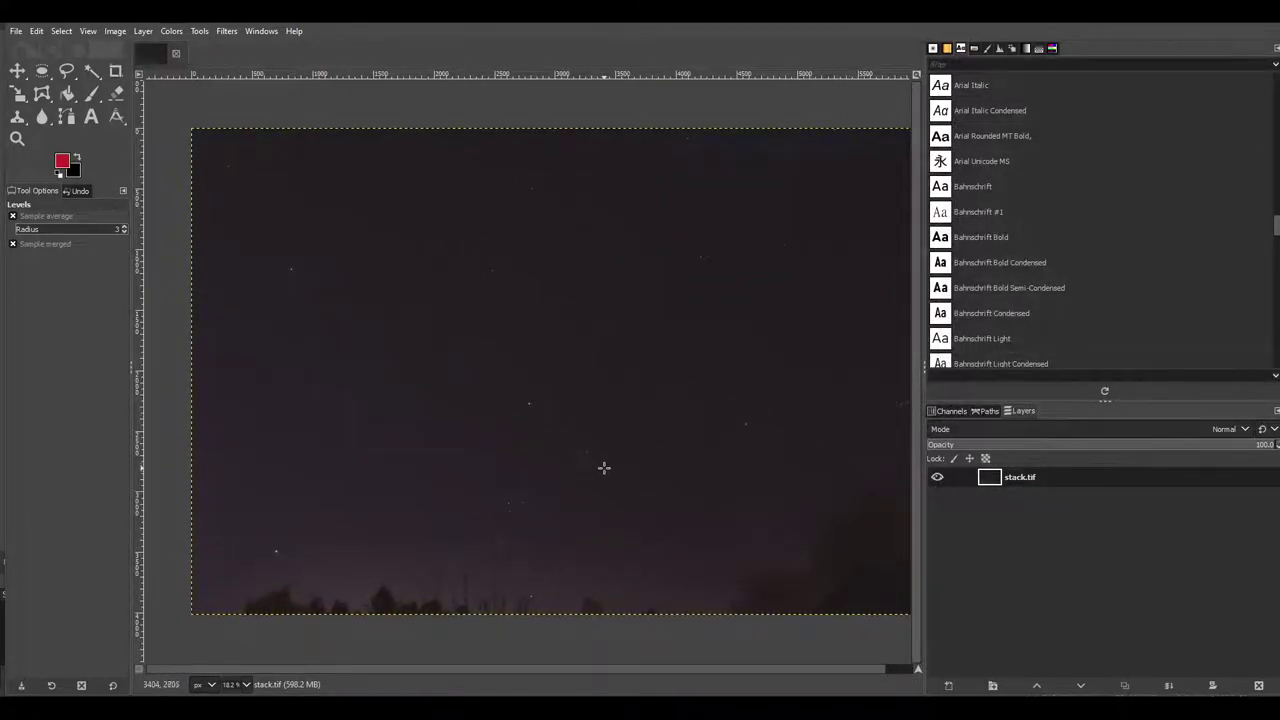
pyautogui.scroll(3, 560, 450)
pyautogui.moveTo(491, 409)
pyautogui.mouseDown()
pyautogui.moveTo(596, 272)
pyautogui.moveTo(255, 401)
pyautogui.moveTo(646, 357)
pyautogui.moveTo(688, 511)
pyautogui.mouseUp()
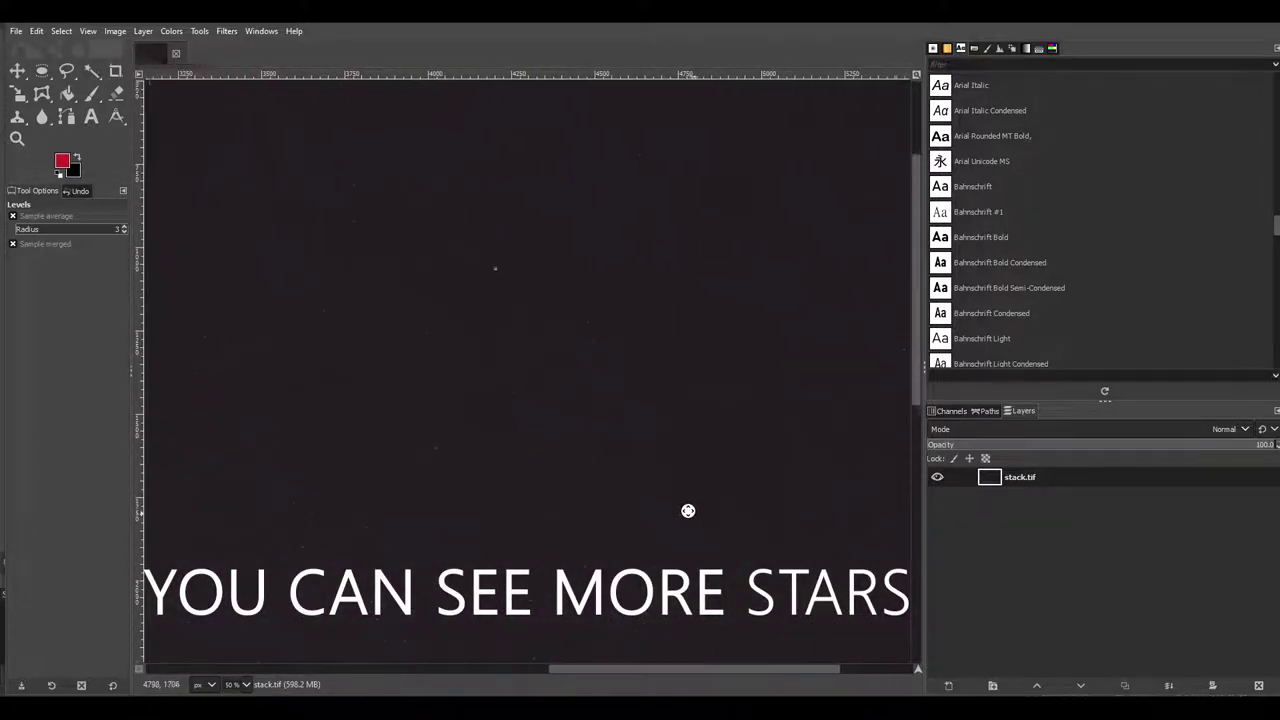
pyautogui.scroll(-1, 620, 429)
pyautogui.scroll(-1, 597, 423)
pyautogui.moveTo(597, 423); pyautogui.dragTo(627, 322)
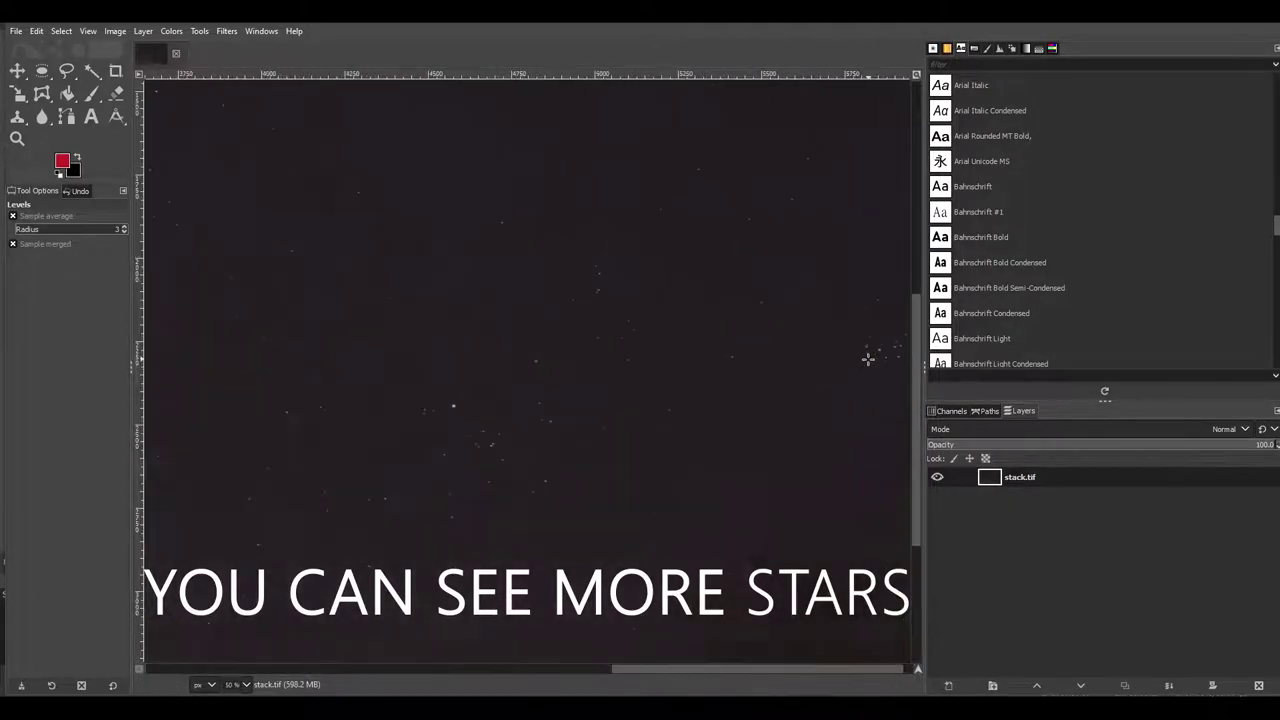
pyautogui.scroll(2, 866, 349)
pyautogui.moveTo(866, 349); pyautogui.dragTo(675, 350)
pyautogui.scroll(-1, 675, 349)
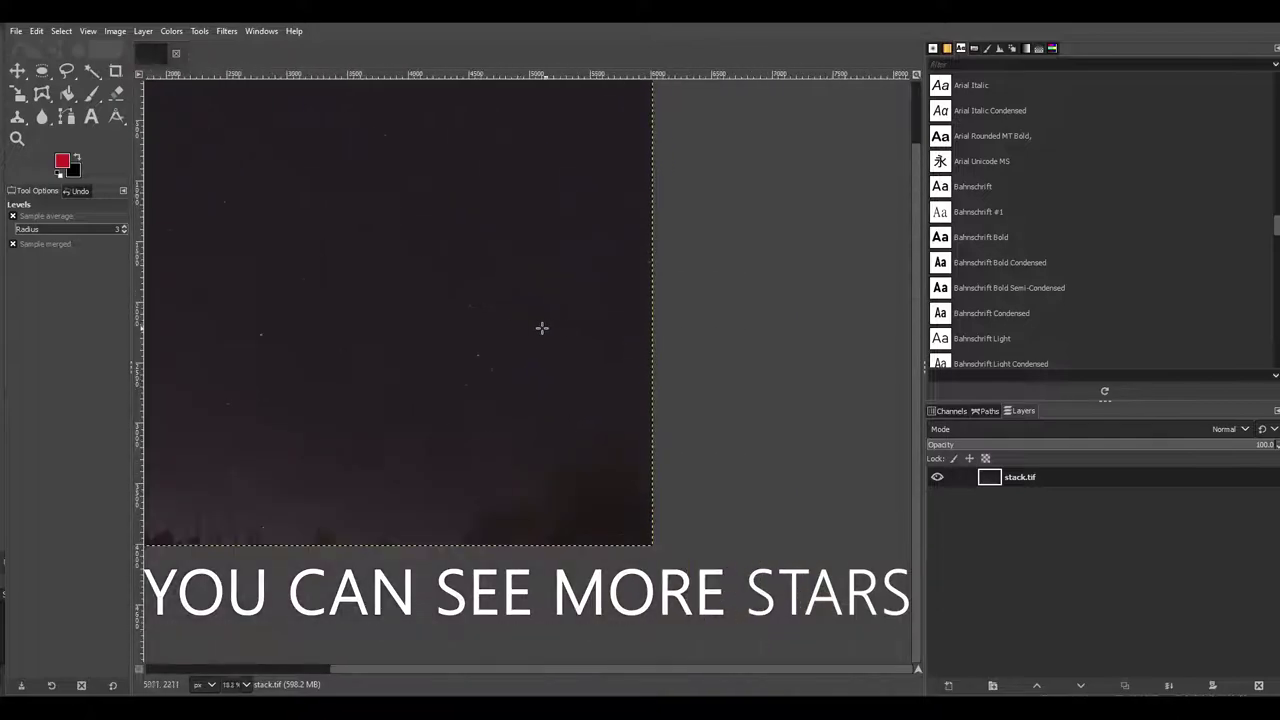
pyautogui.scroll(-2, 540, 329)
pyautogui.scroll(-1, 706, 383)
pyautogui.scroll(-1, 791, 397)
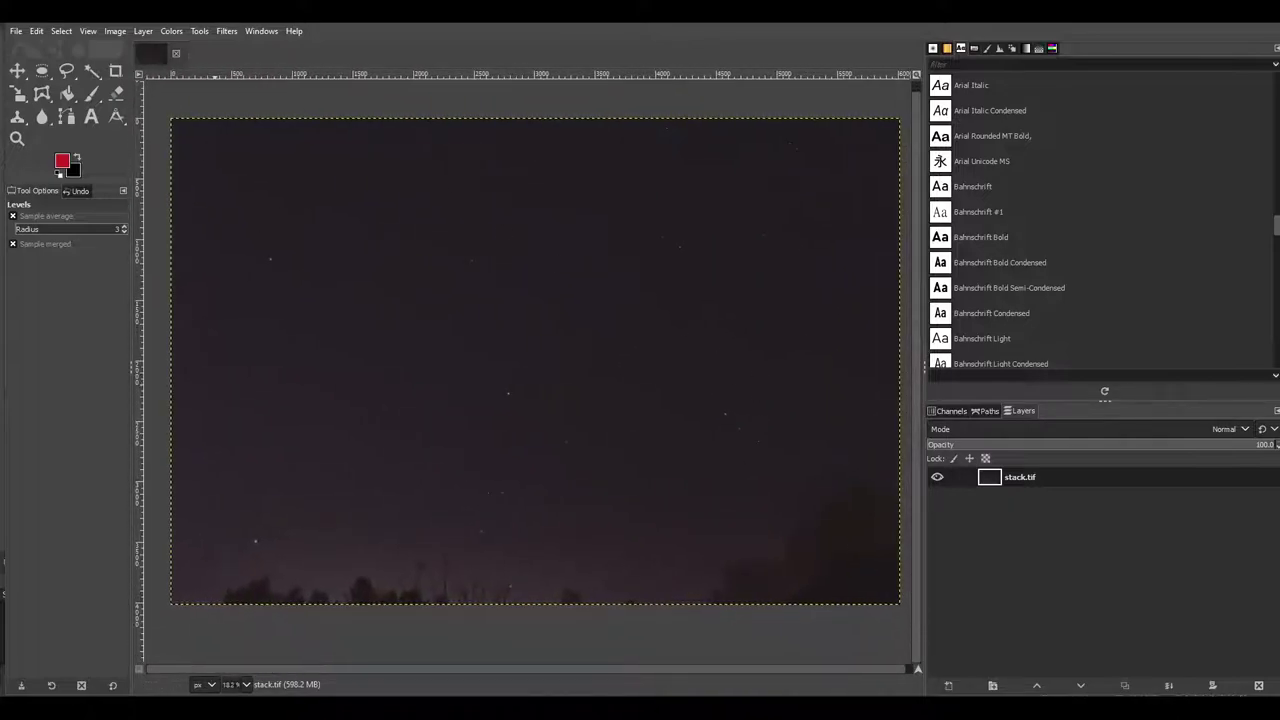
# Apply a Levels pass lifting the black point to 5.18.
pyautogui.click(171, 31)
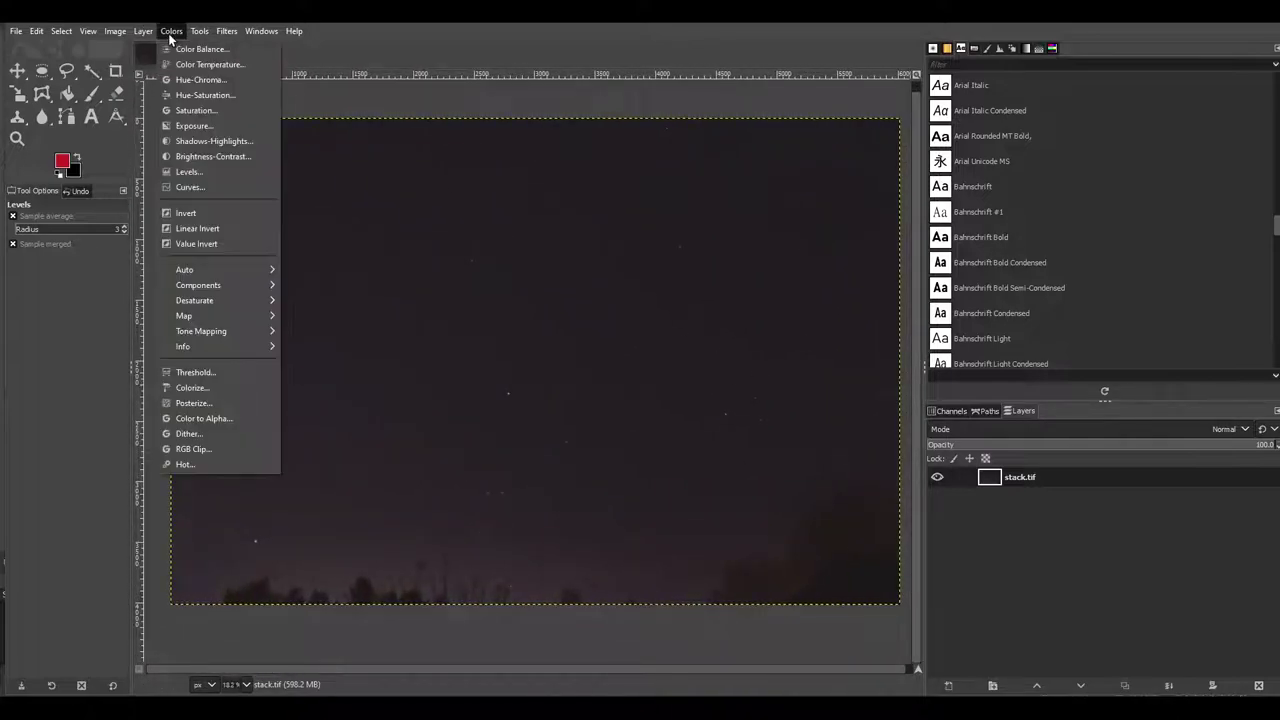
pyautogui.click(250, 173)
pyautogui.moveTo(656, 230); pyautogui.dragTo(681, 228)
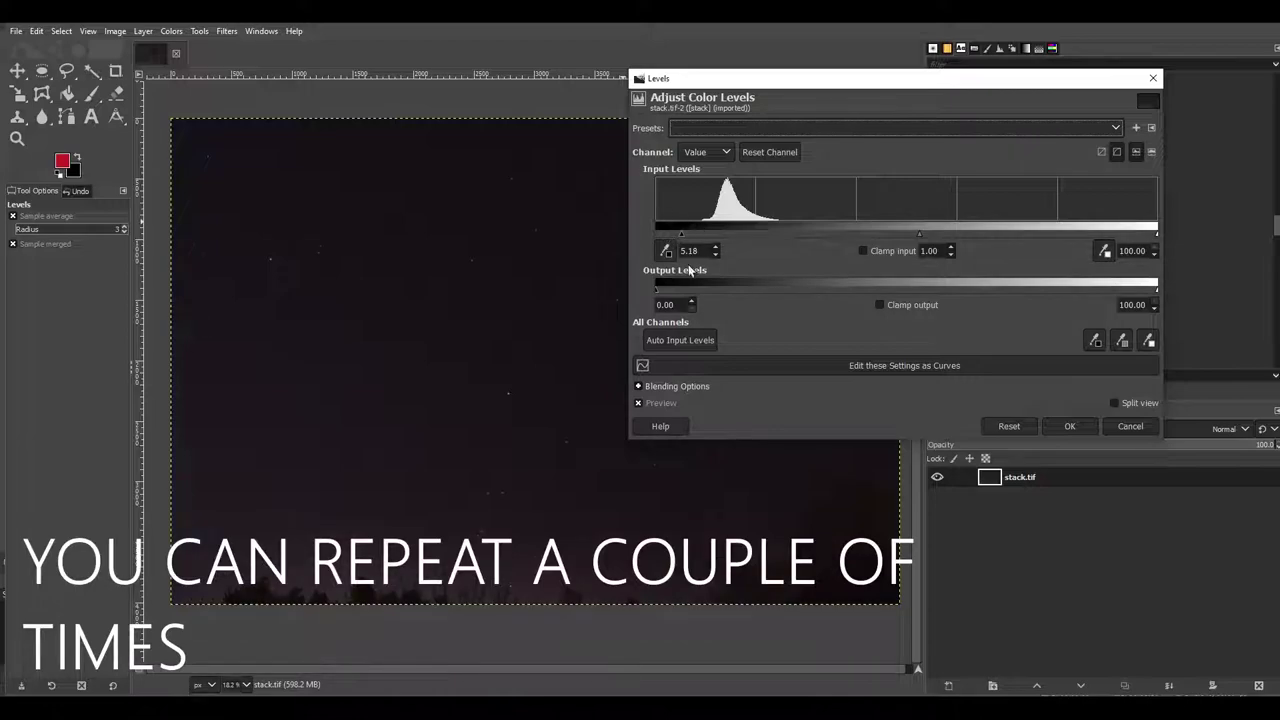
pyautogui.click(1068, 426)
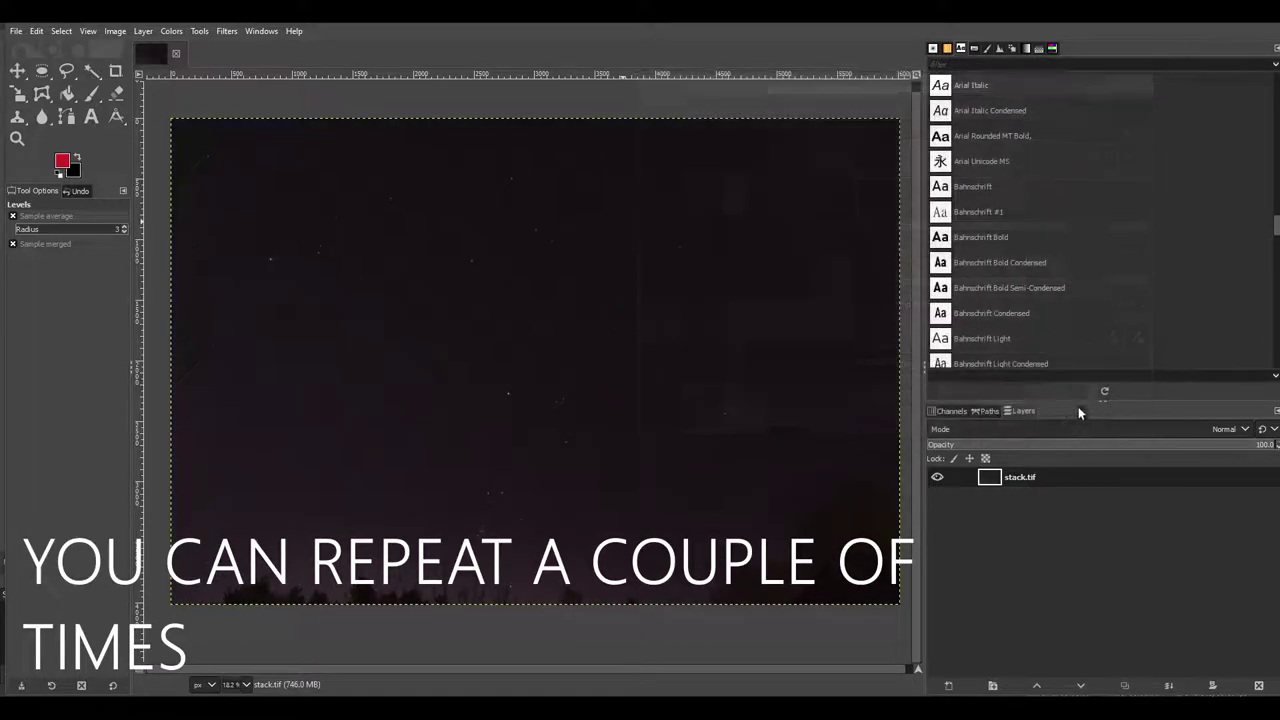
# Apply another Levels pass raising the midtones to 1.58.
pyautogui.click(171, 30)
pyautogui.click(230, 173)
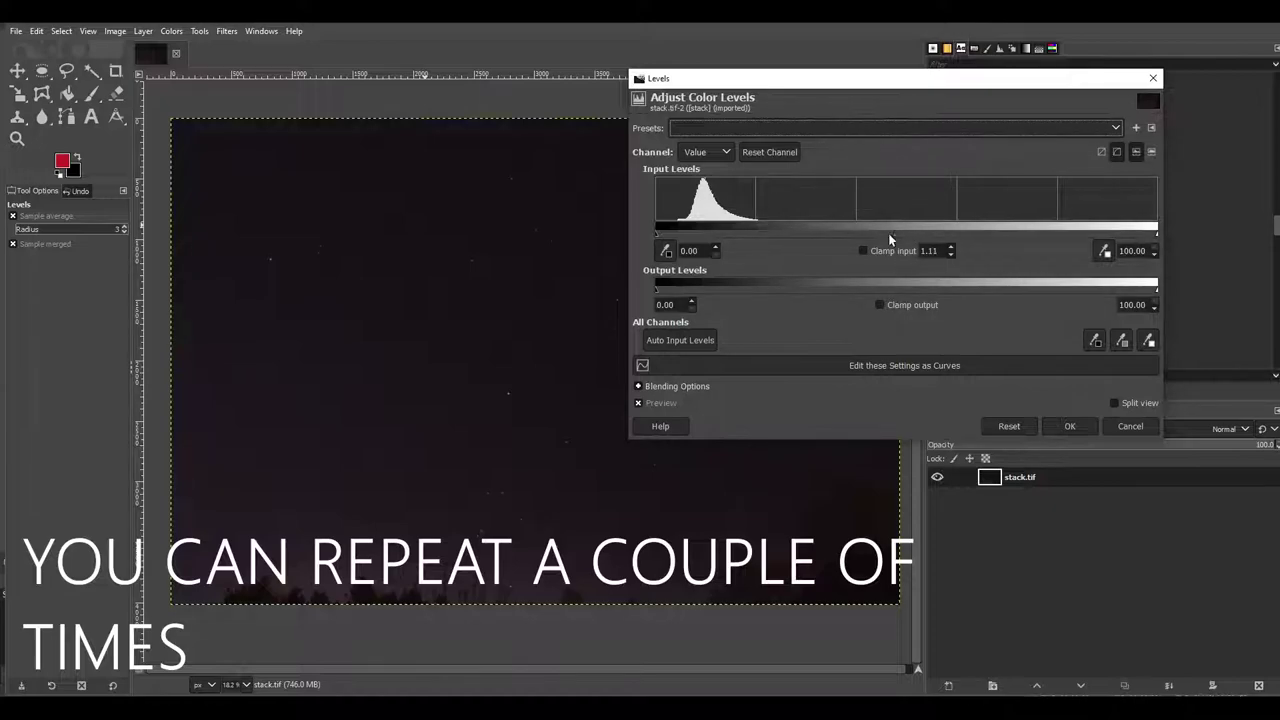
pyautogui.moveTo(888, 233); pyautogui.dragTo(856, 245)
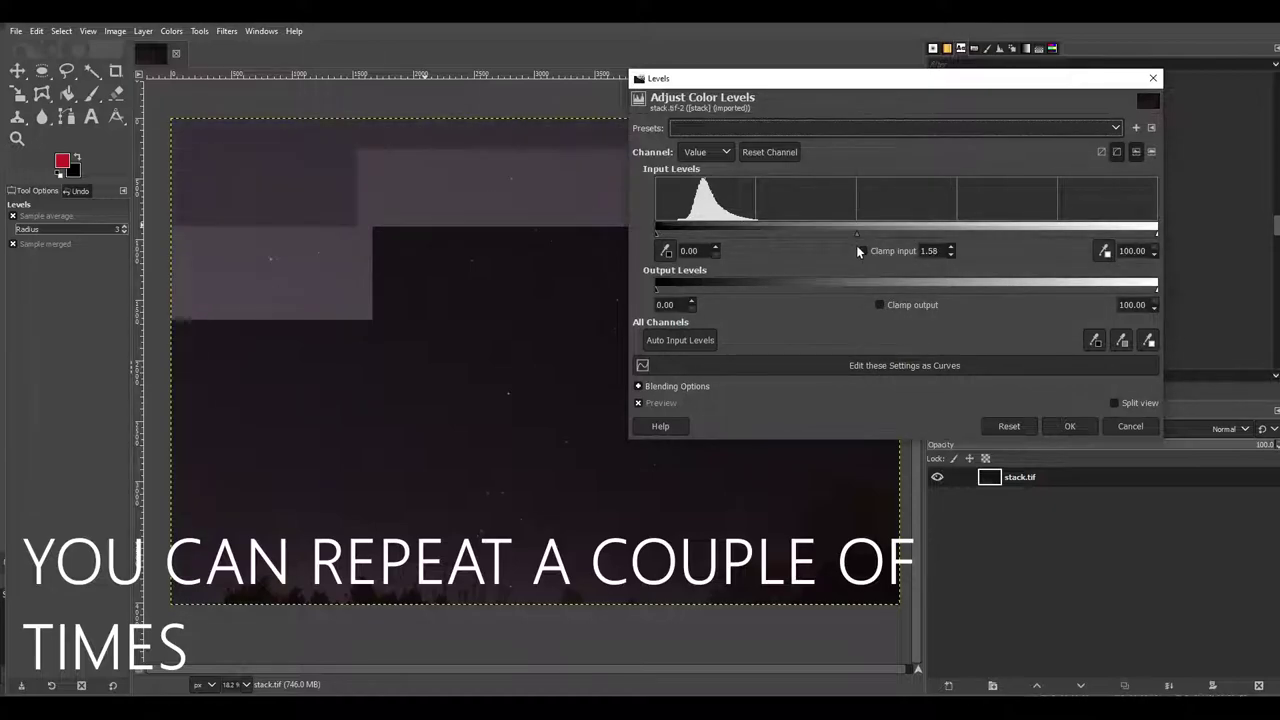
pyautogui.click(1070, 430)
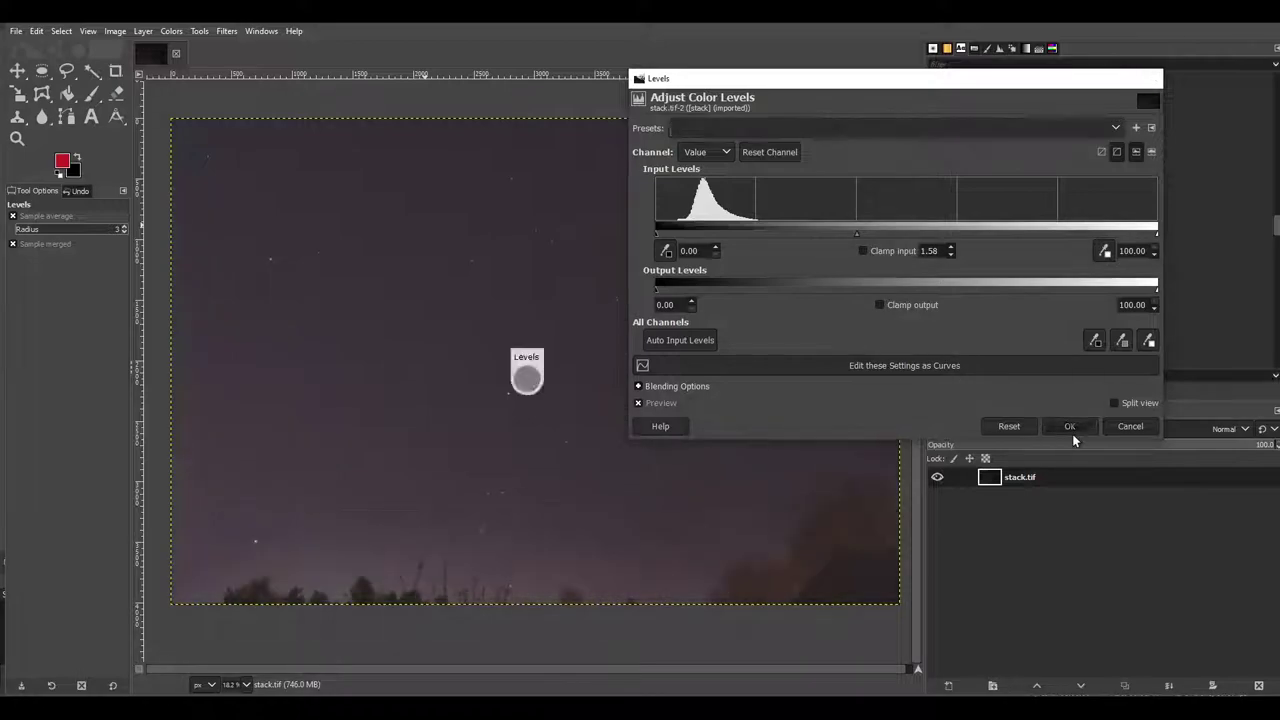
# Start a fourth Levels pass with the black point raised to 6.77.
pyautogui.click(171, 30)
pyautogui.click(255, 166)
pyautogui.moveTo(672, 228); pyautogui.dragTo(690, 232)
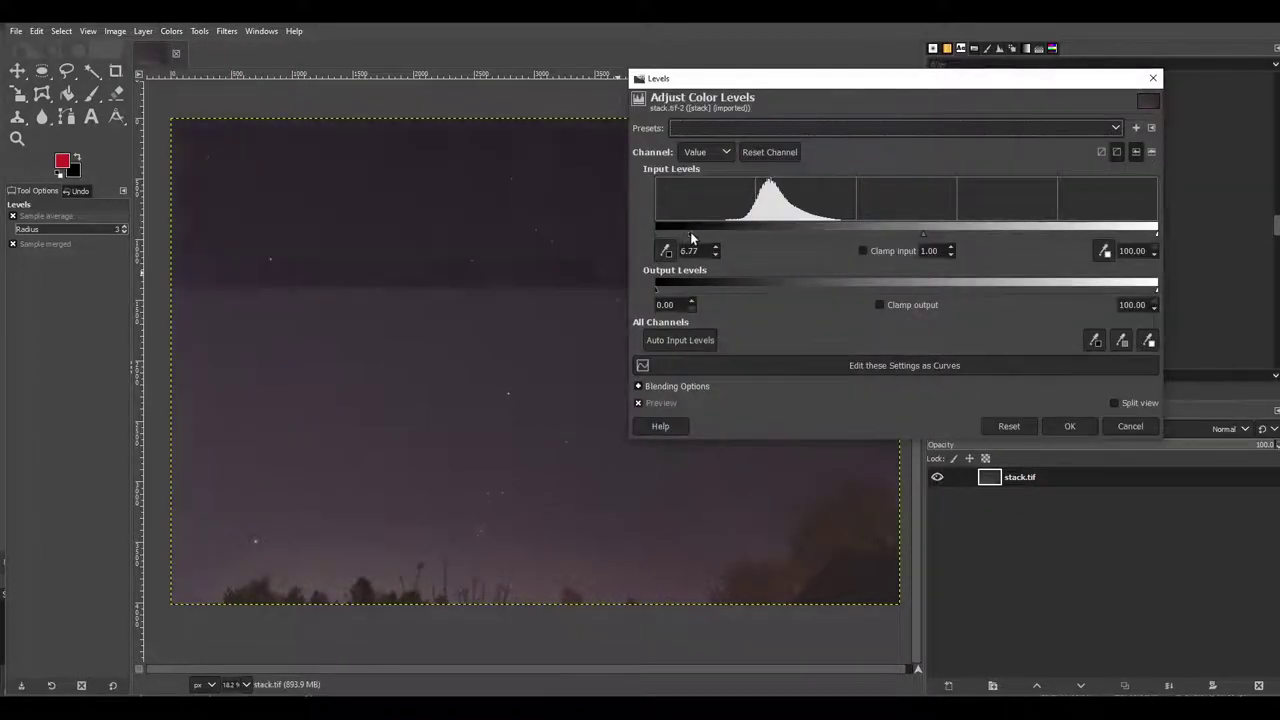
# Apply the 6.77 black-point Levels pass and zoom in to inspect the stars, then recentre the view.
pyautogui.press('Return')
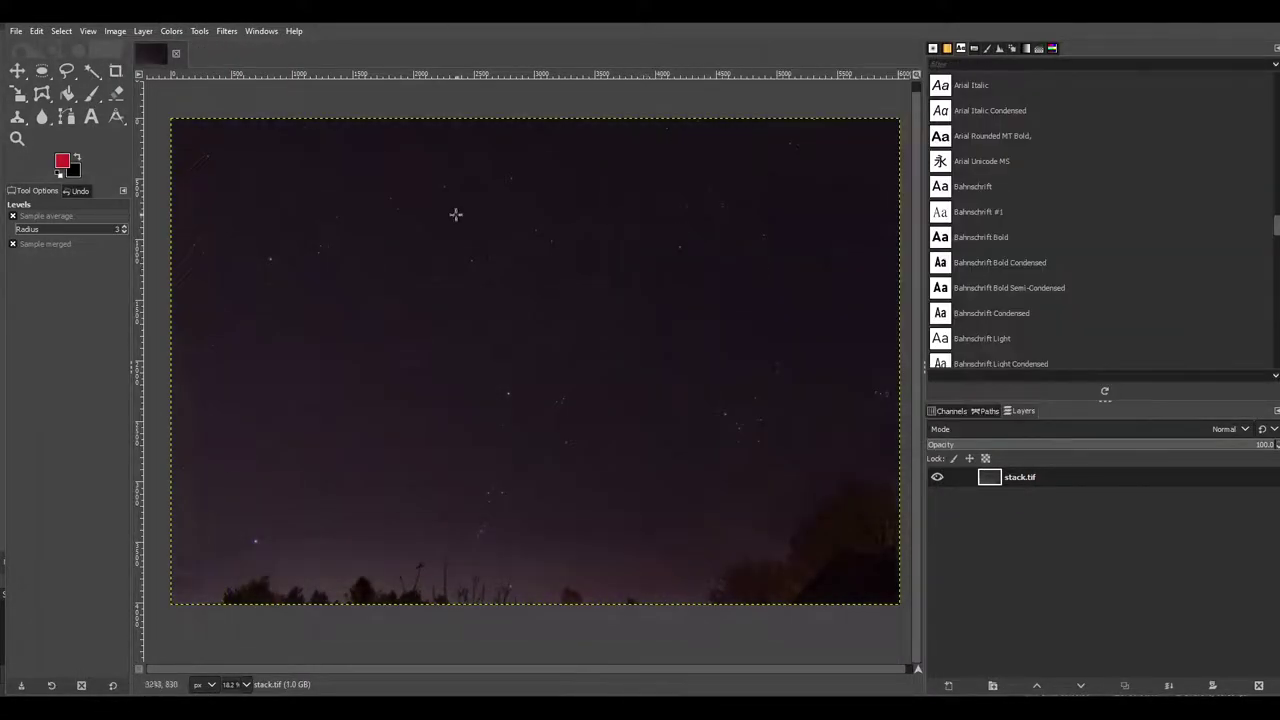
pyautogui.scroll(4, 537, 305)
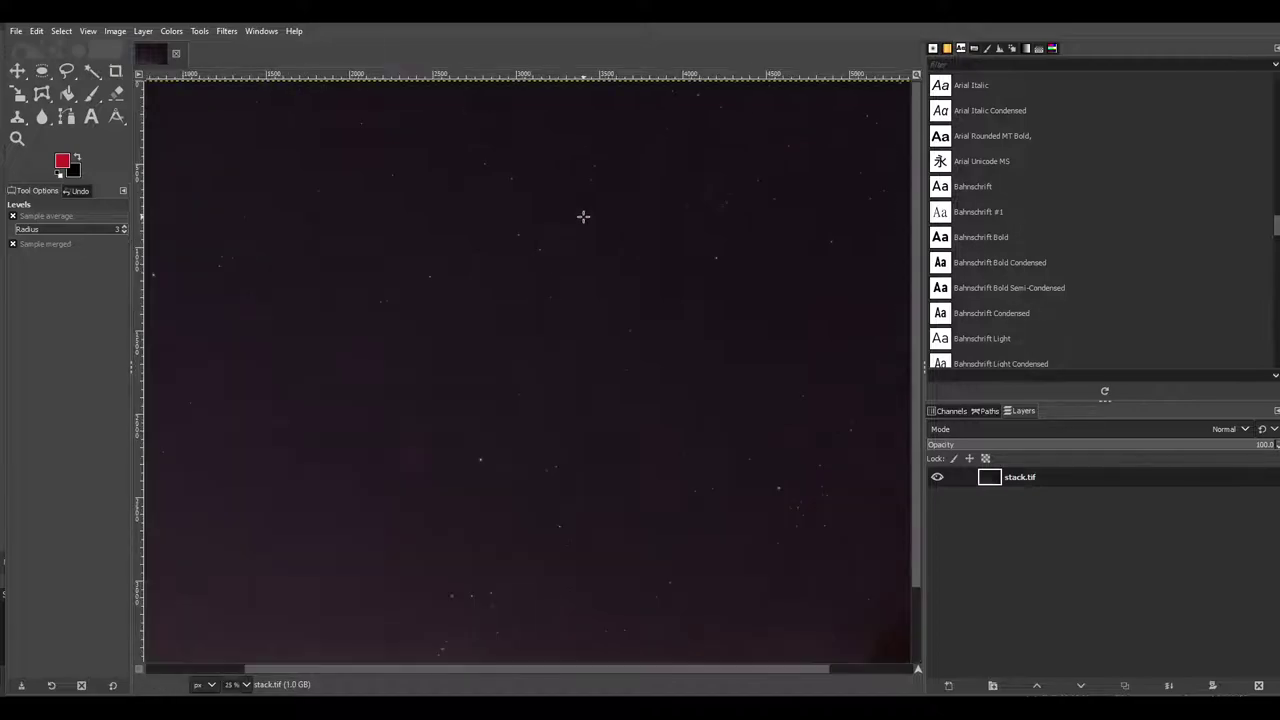
pyautogui.scroll(2, 549, 251)
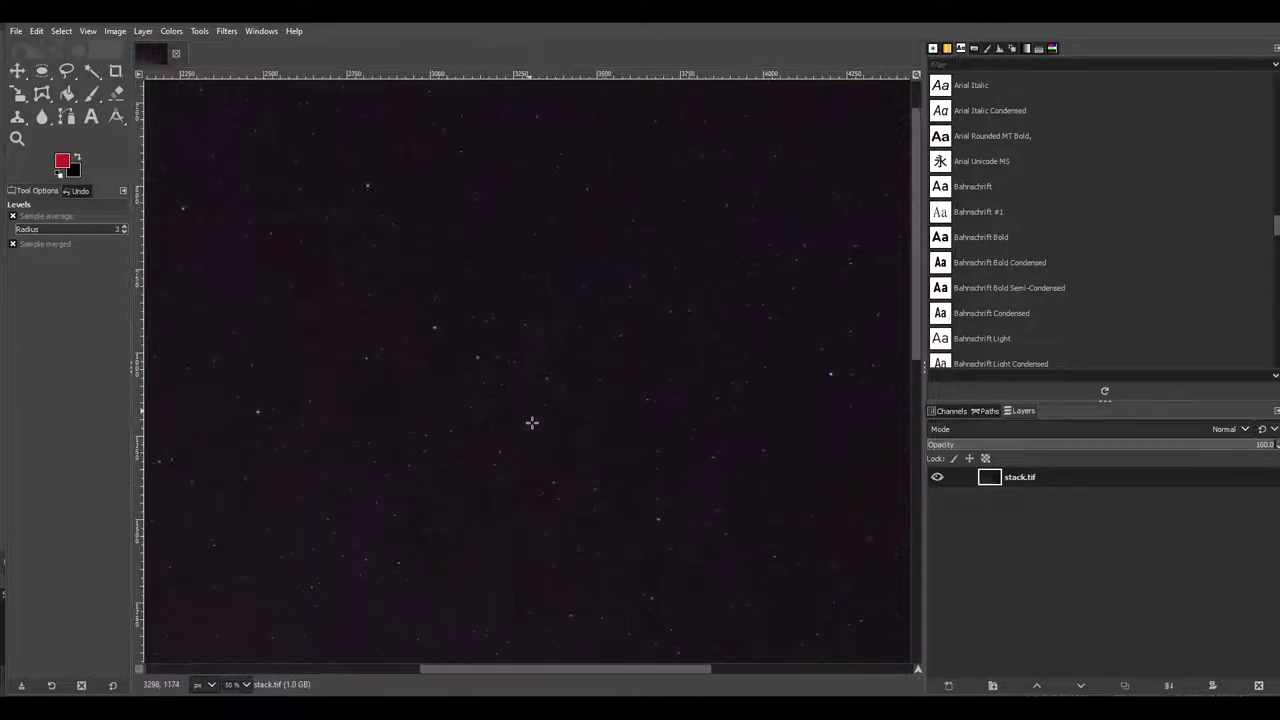
pyautogui.scroll(-3, 529, 443)
pyautogui.scroll(-3, 526, 449)
pyautogui.moveTo(541, 430); pyautogui.dragTo(569, 367)
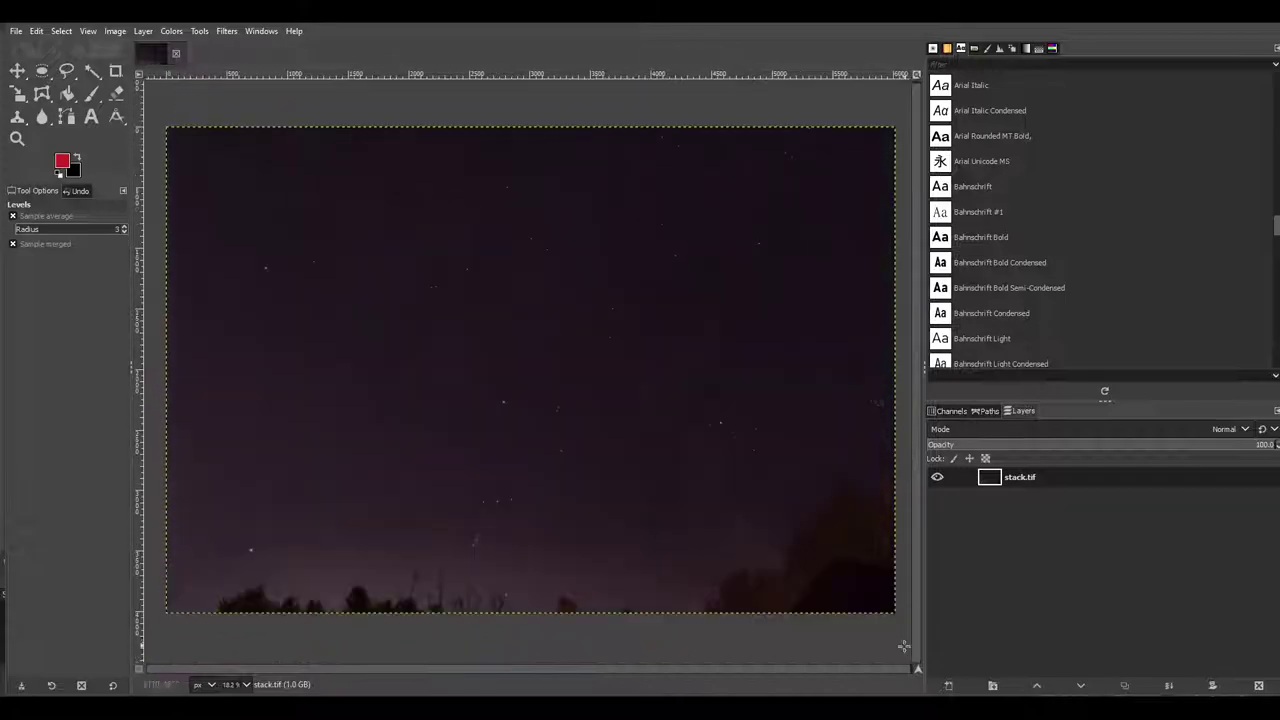
# Colour-balance with per-channel Levels: red black point 2.79, green and blue 1.46.
pyautogui.click(171, 30)
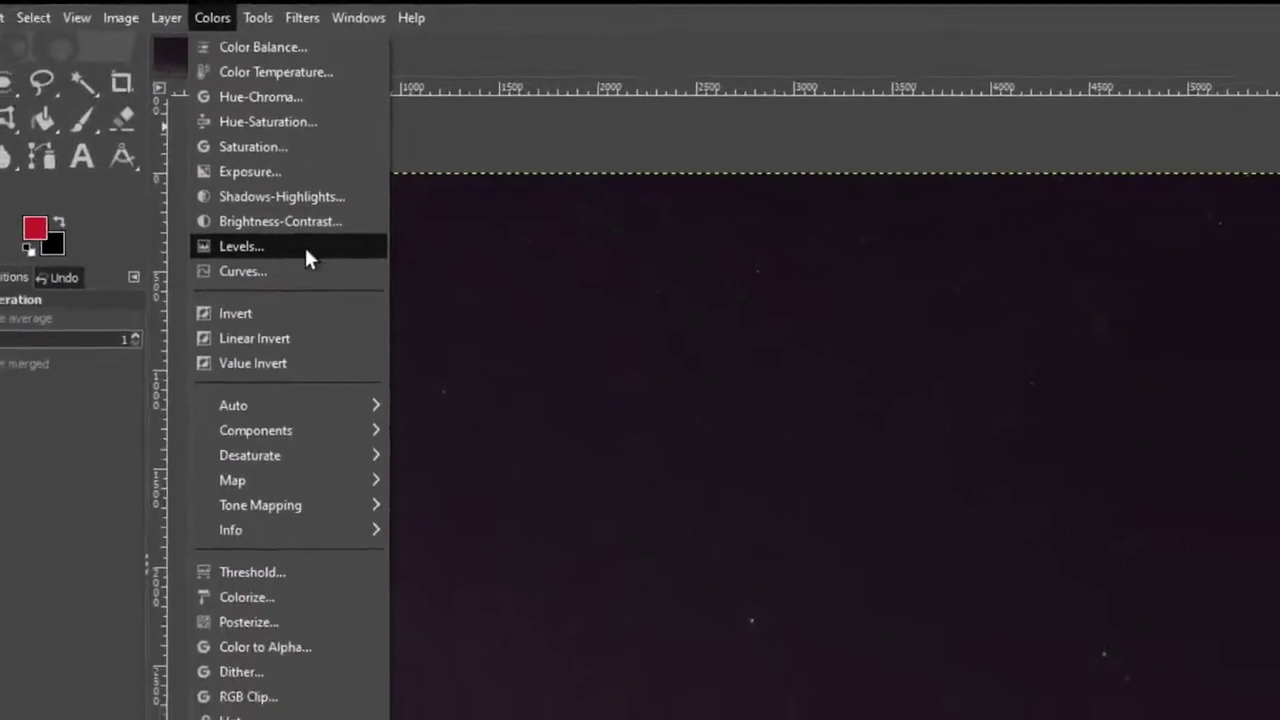
pyautogui.click(305, 250)
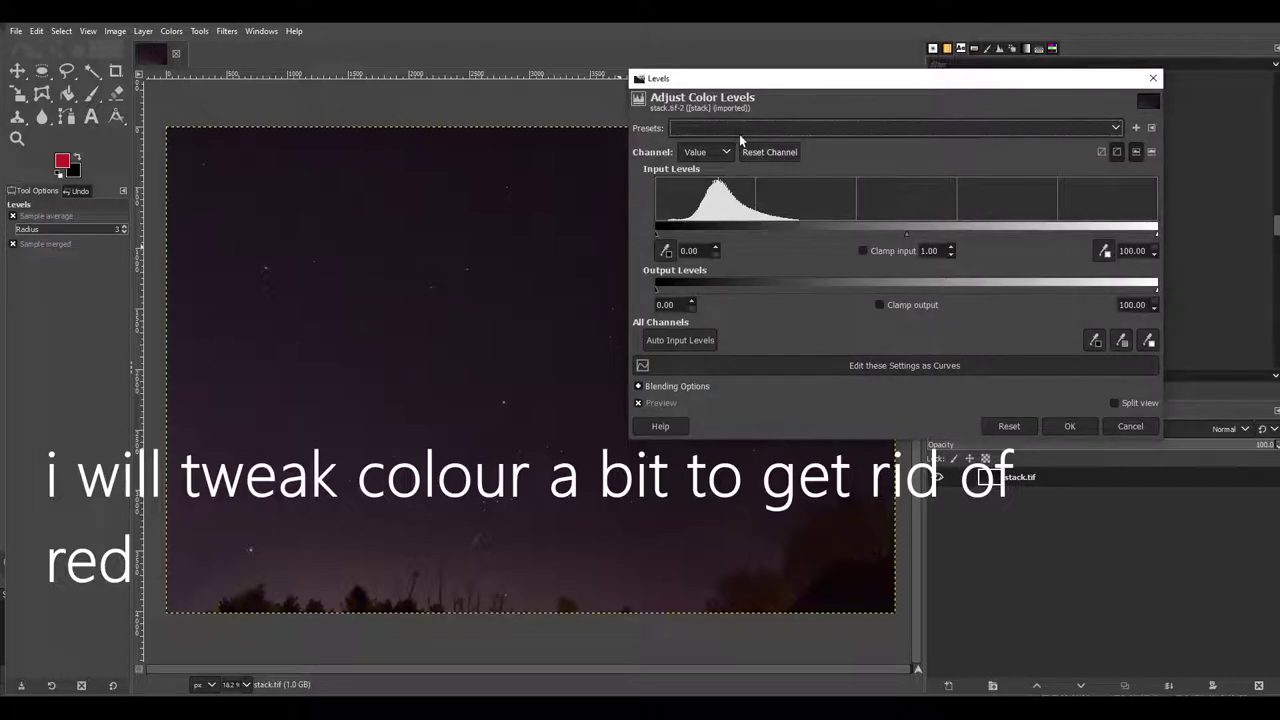
pyautogui.click(703, 152)
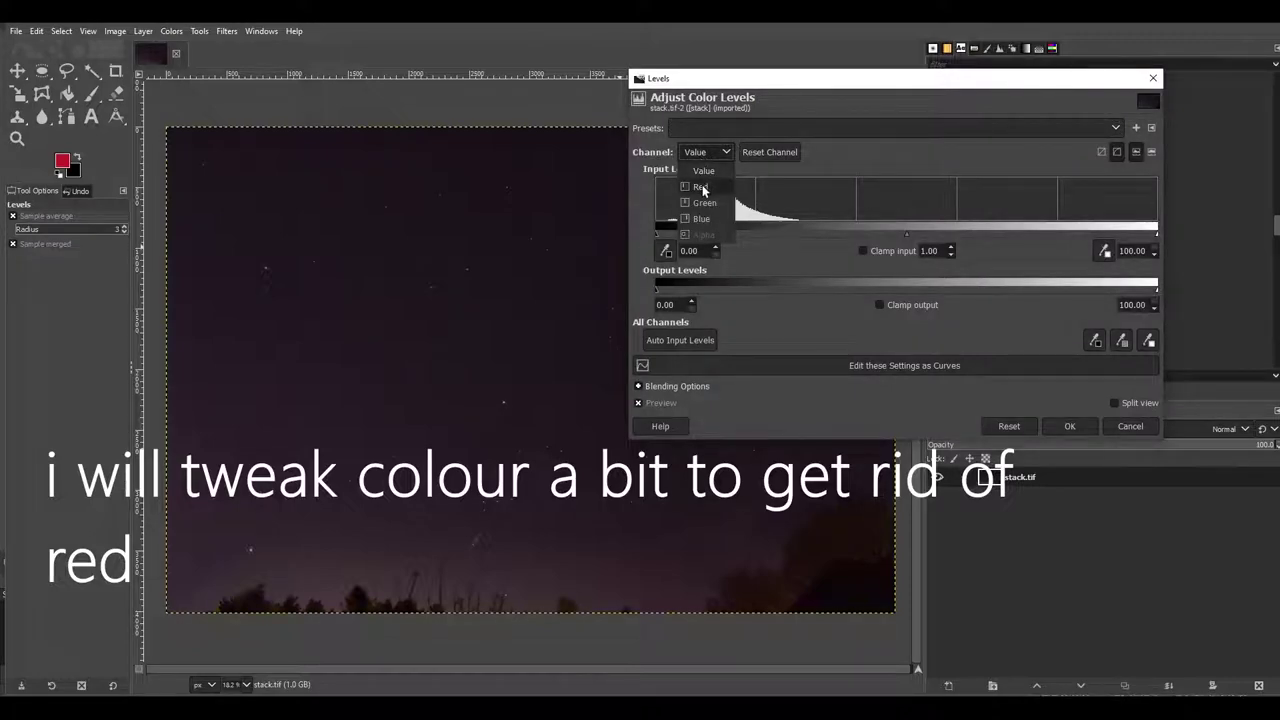
pyautogui.click(703, 189)
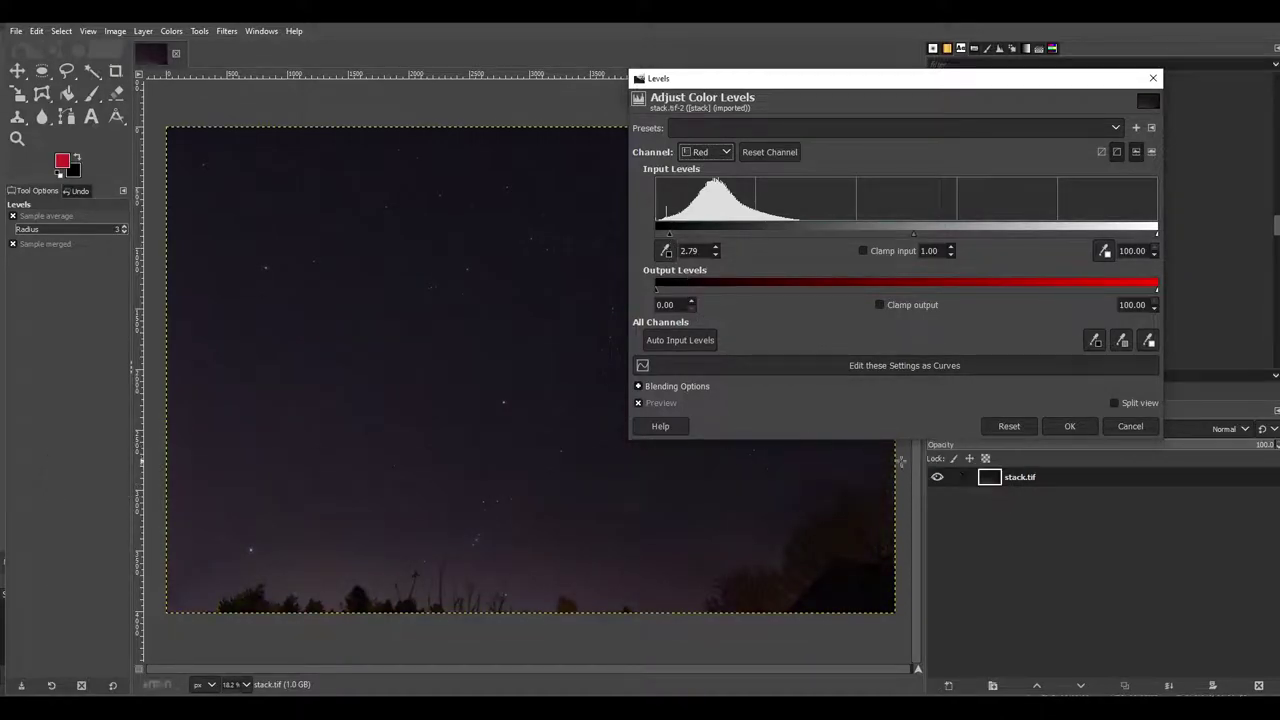
pyautogui.click(699, 150)
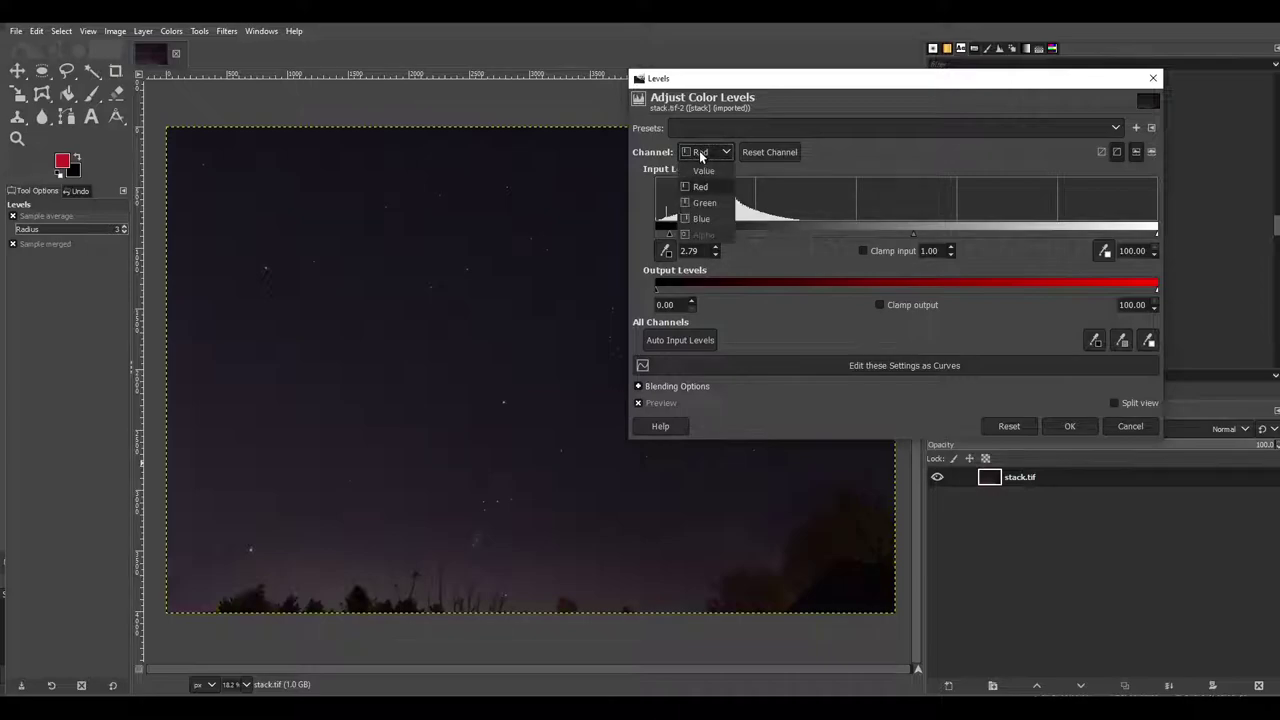
pyautogui.click(720, 204)
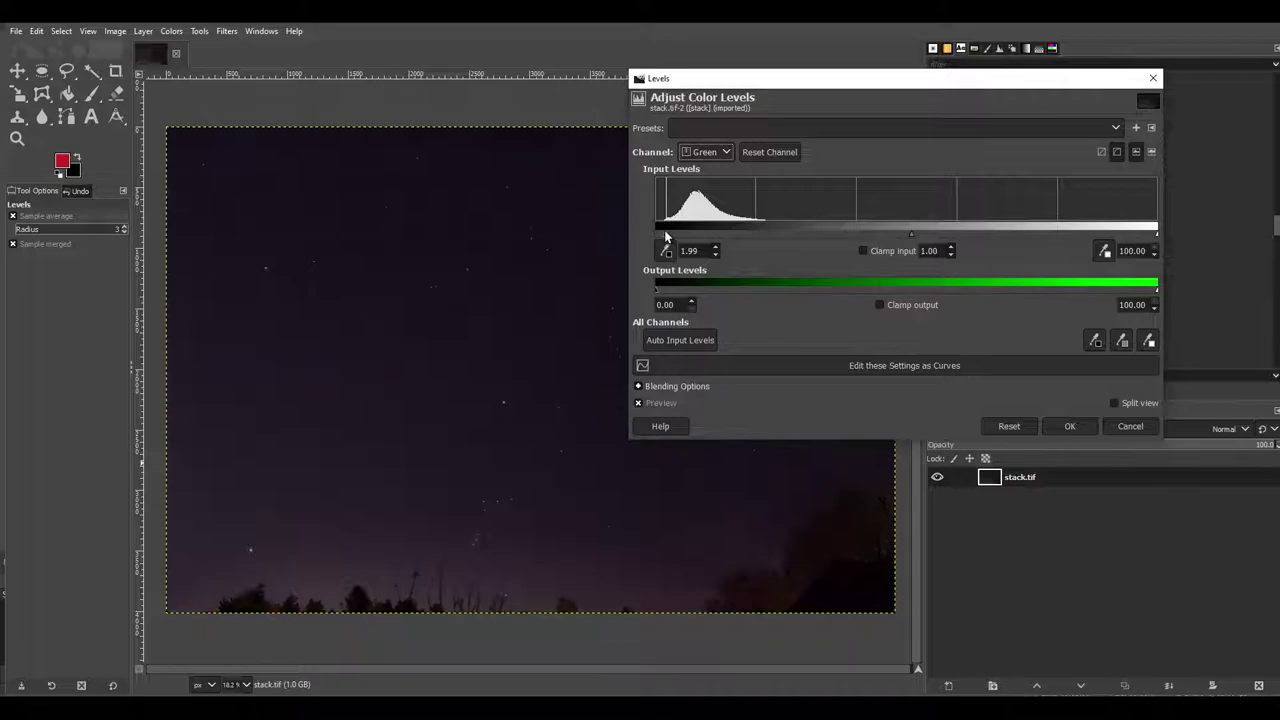
pyautogui.click(706, 152)
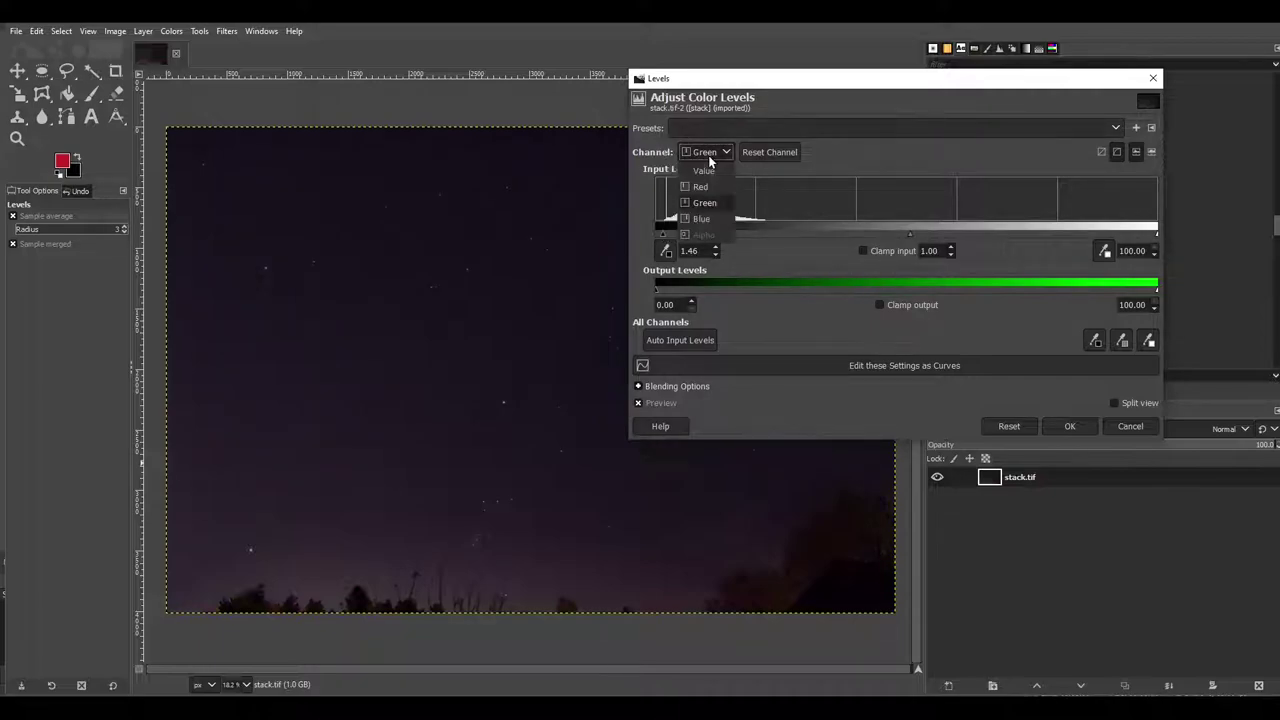
pyautogui.click(703, 219)
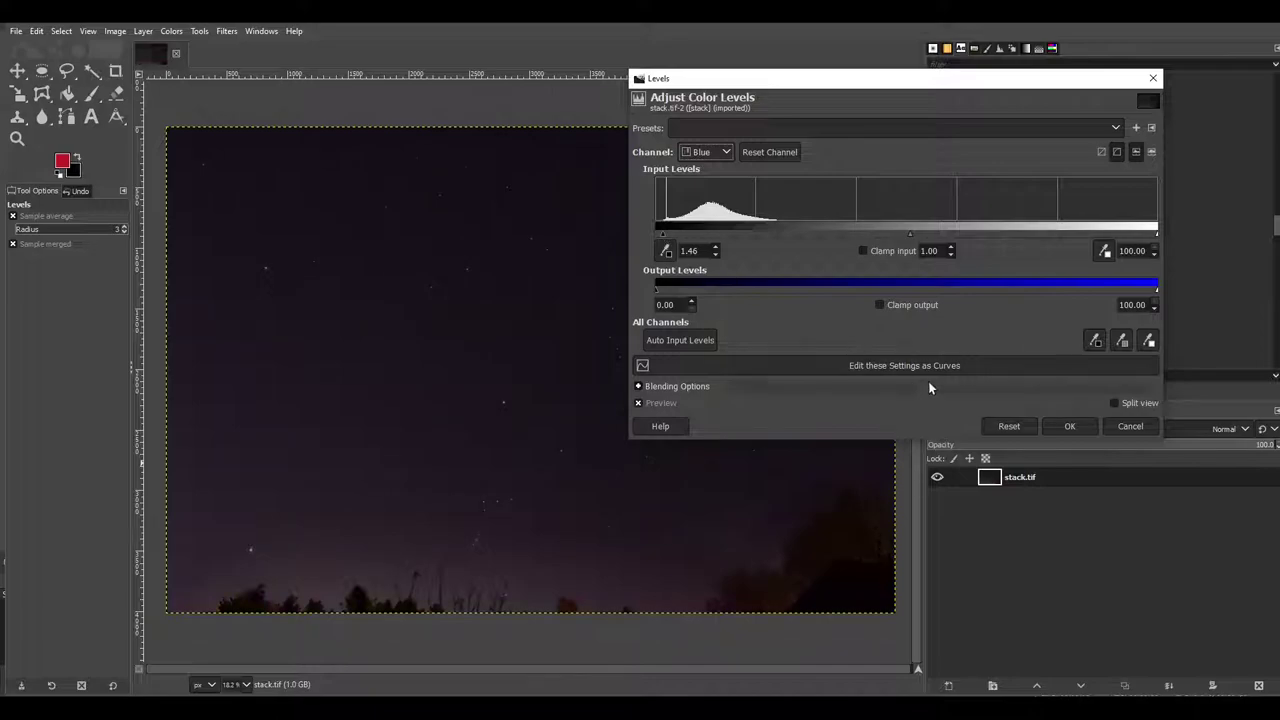
pyautogui.click(1090, 428)
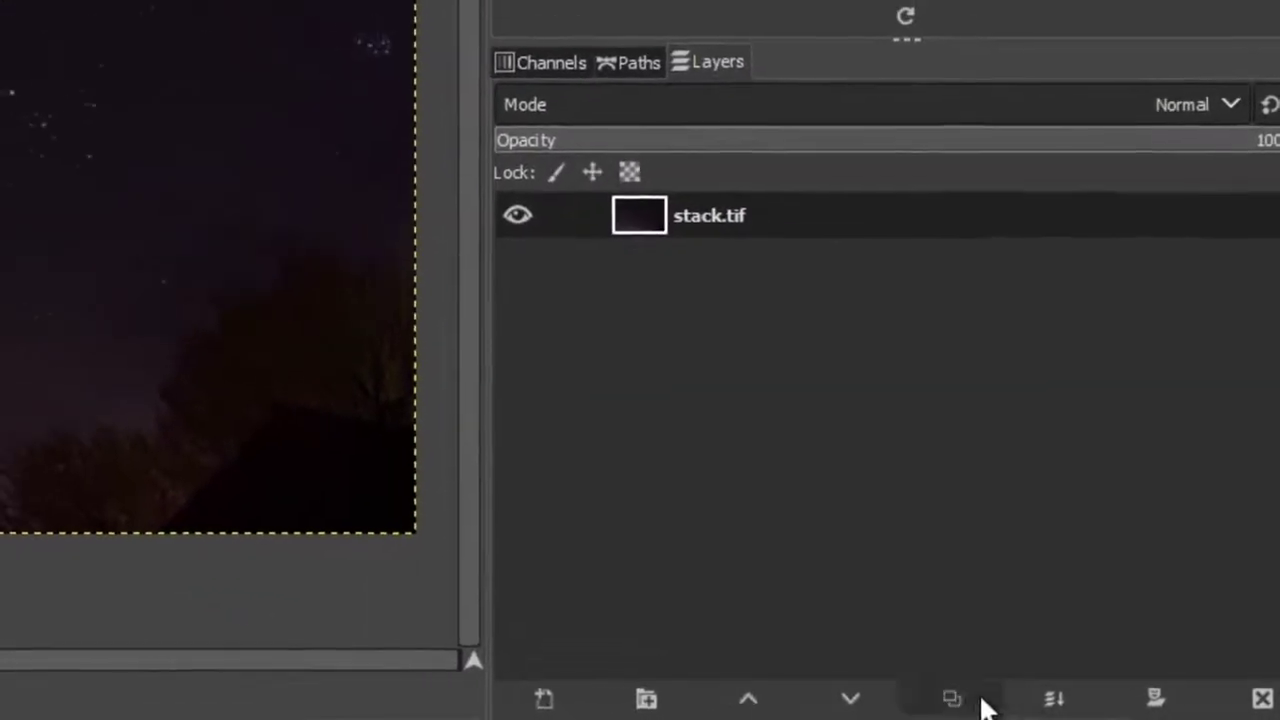
# Duplicate the stack.tif layer and make the stack.tif copy layer active.
pyautogui.click(983, 700)
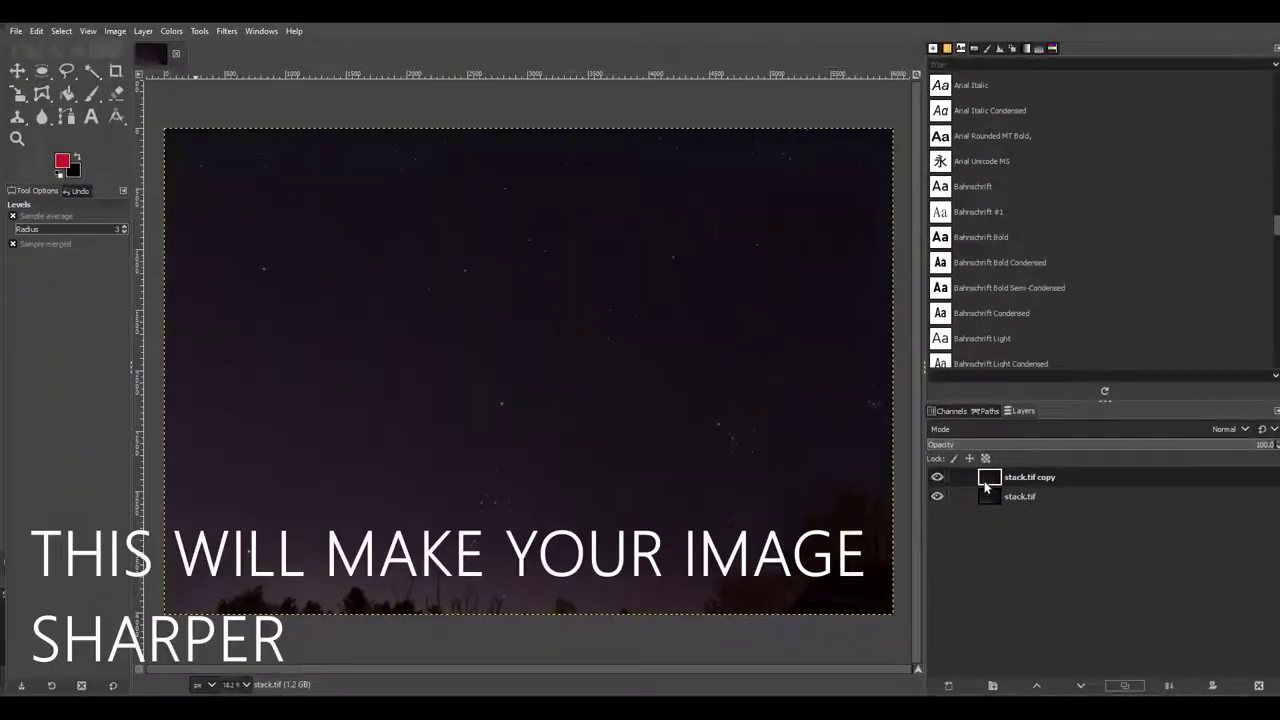
pyautogui.click(985, 482)
pyautogui.click(227, 32)
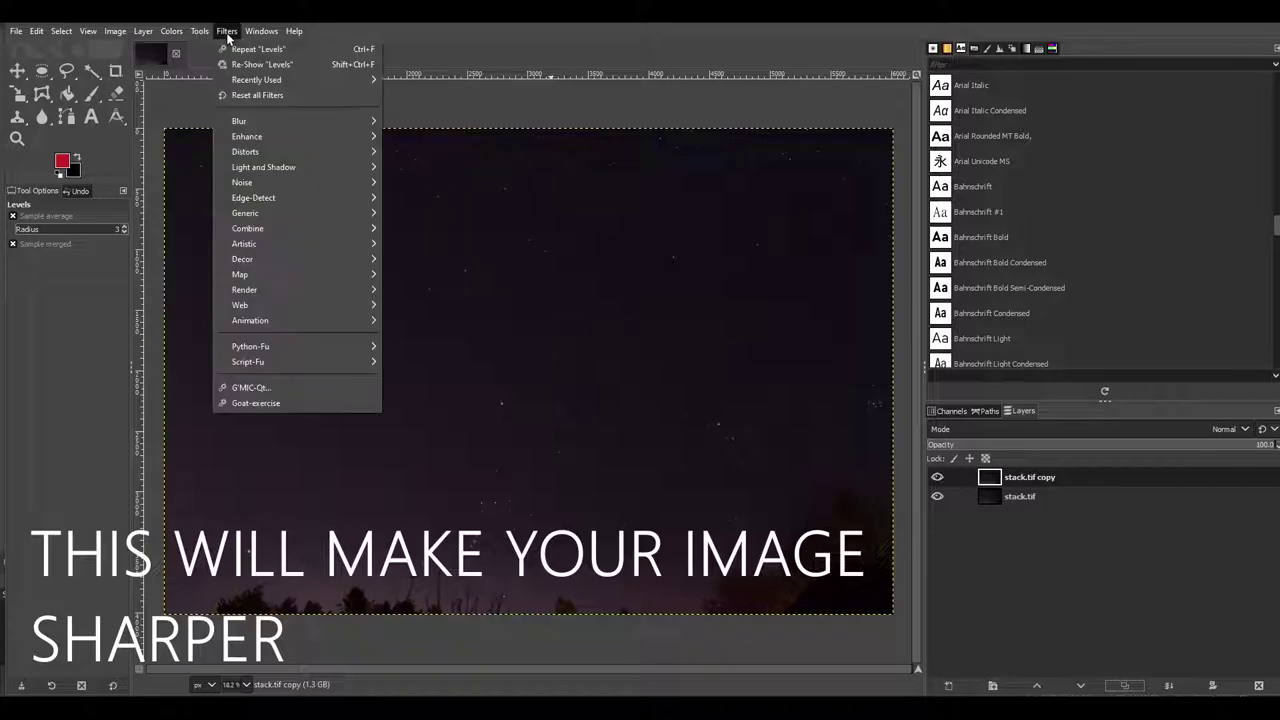
pyautogui.moveTo(247, 136)
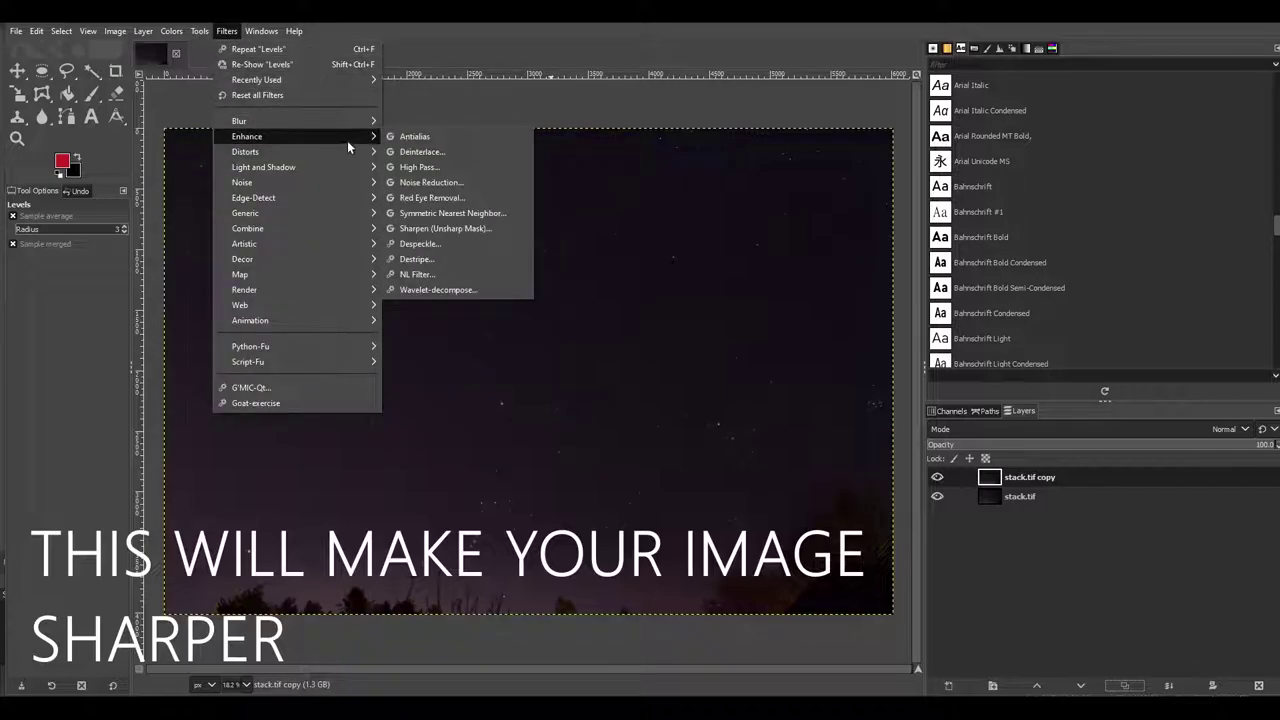
# Apply High Pass to the copy layer with Std. Dev. 4.0 and contrast 1.541.
pyautogui.click(425, 167)
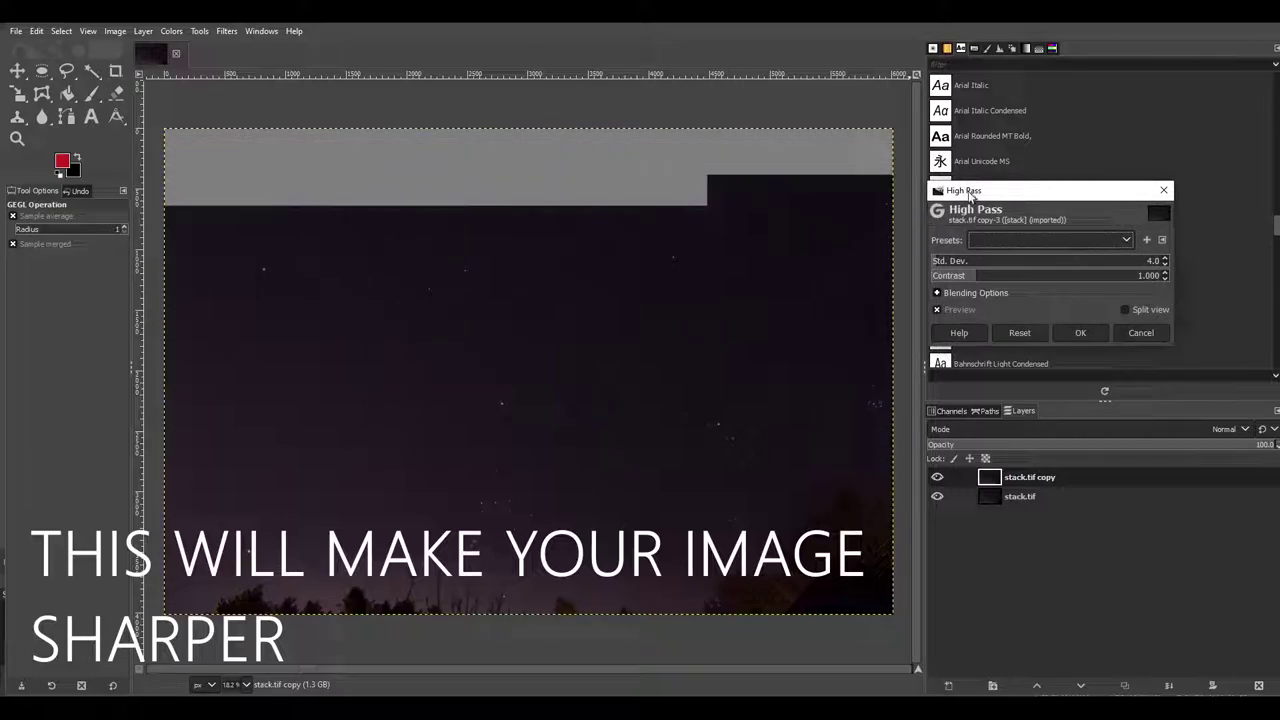
pyautogui.moveTo(974, 192); pyautogui.dragTo(941, 236)
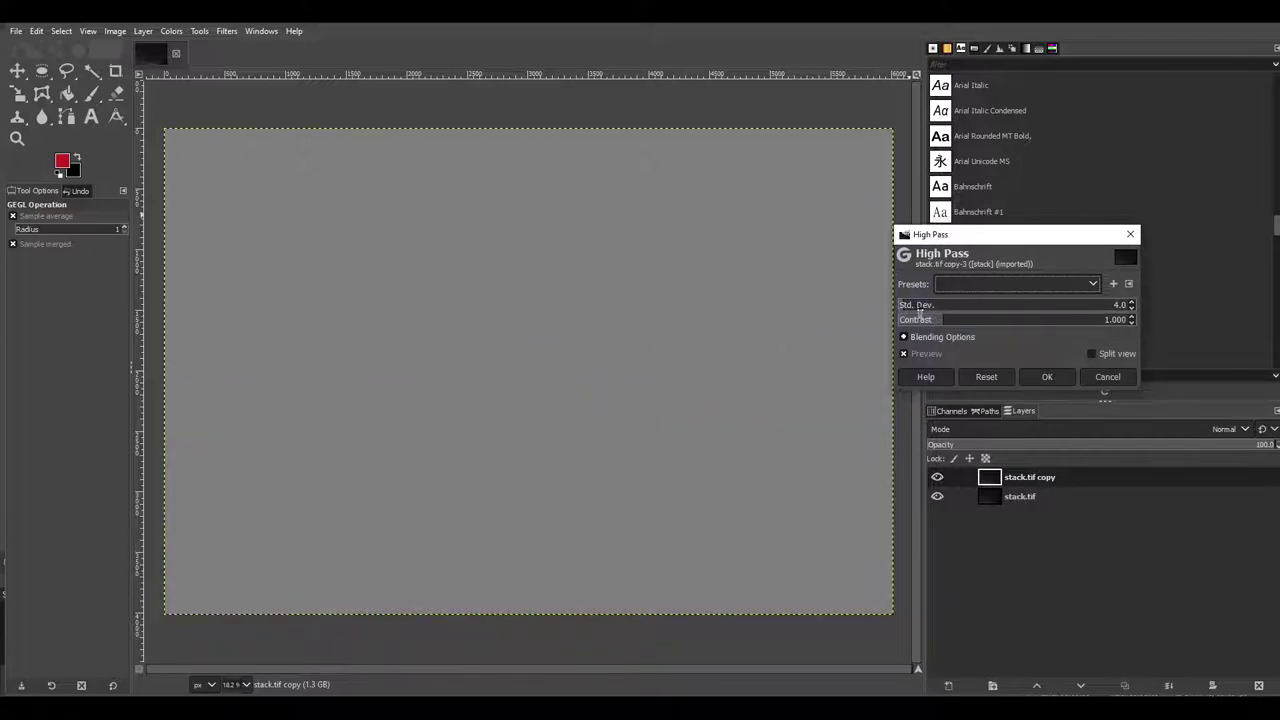
pyautogui.moveTo(942, 319); pyautogui.dragTo(941, 319)
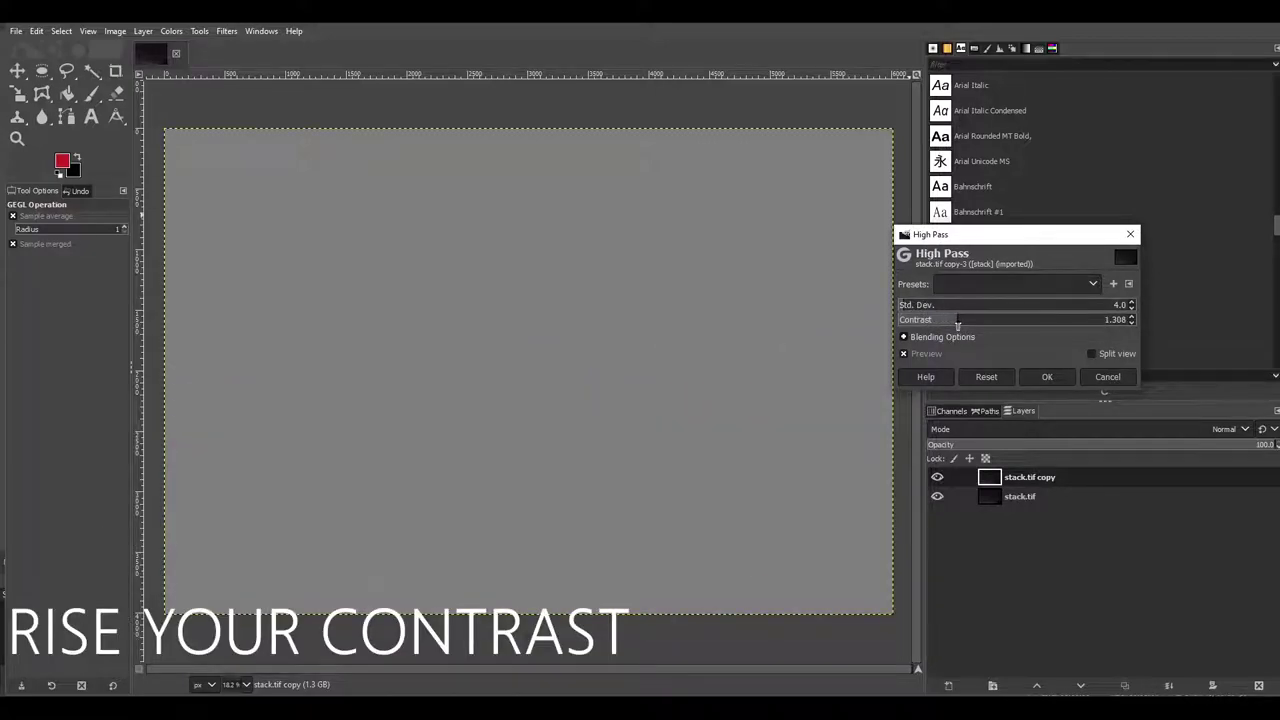
pyautogui.moveTo(962, 326); pyautogui.dragTo(967, 320)
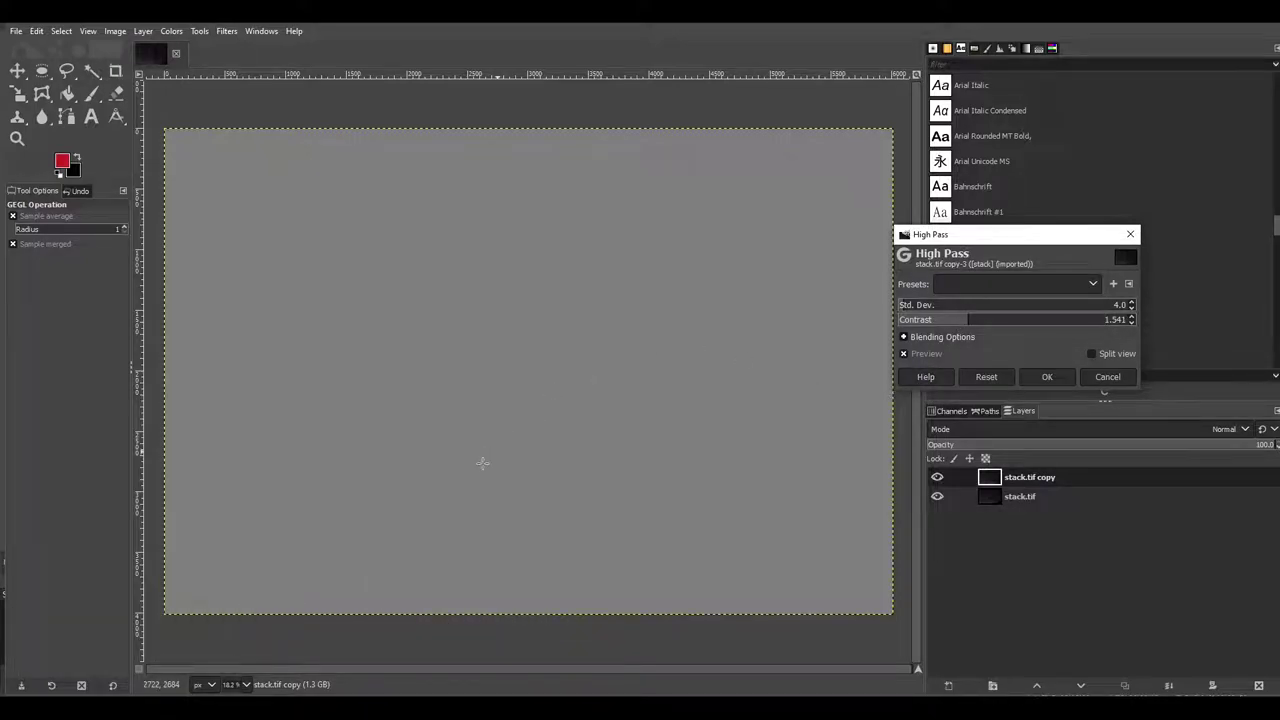
pyautogui.scroll(2, 467, 501)
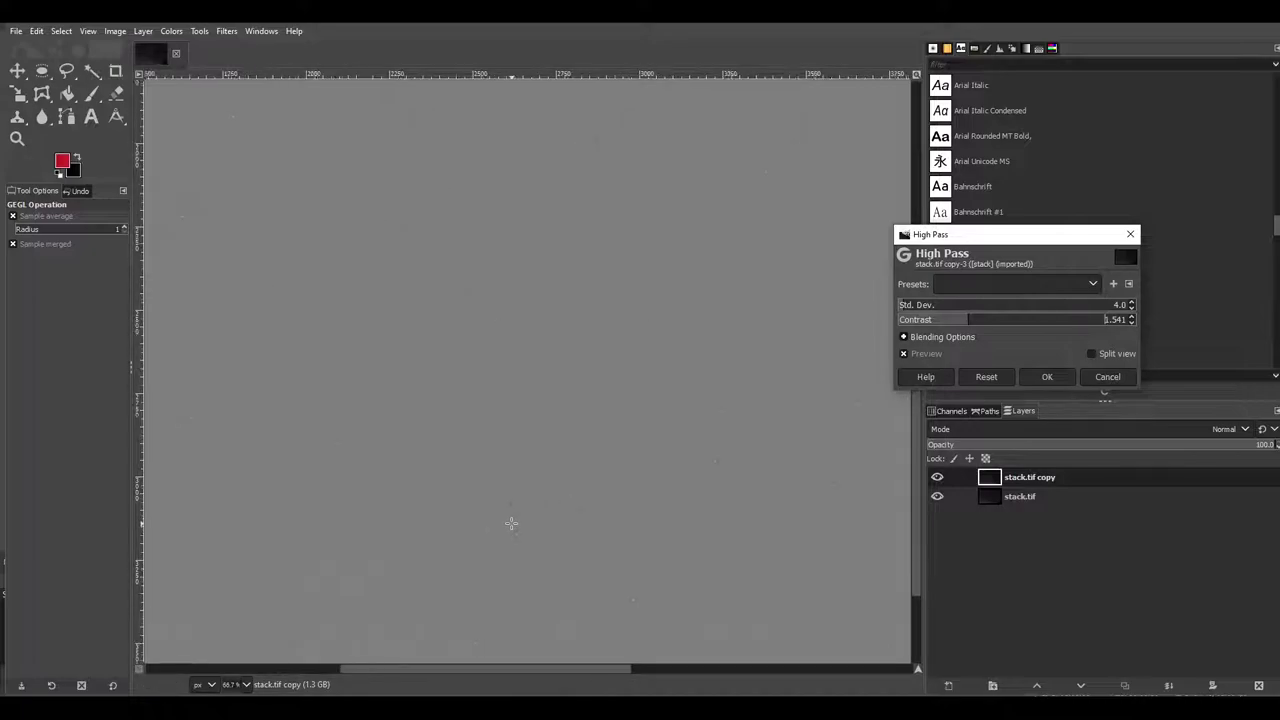
pyautogui.scroll(-2, 511, 523)
pyautogui.scroll(1, 511, 523)
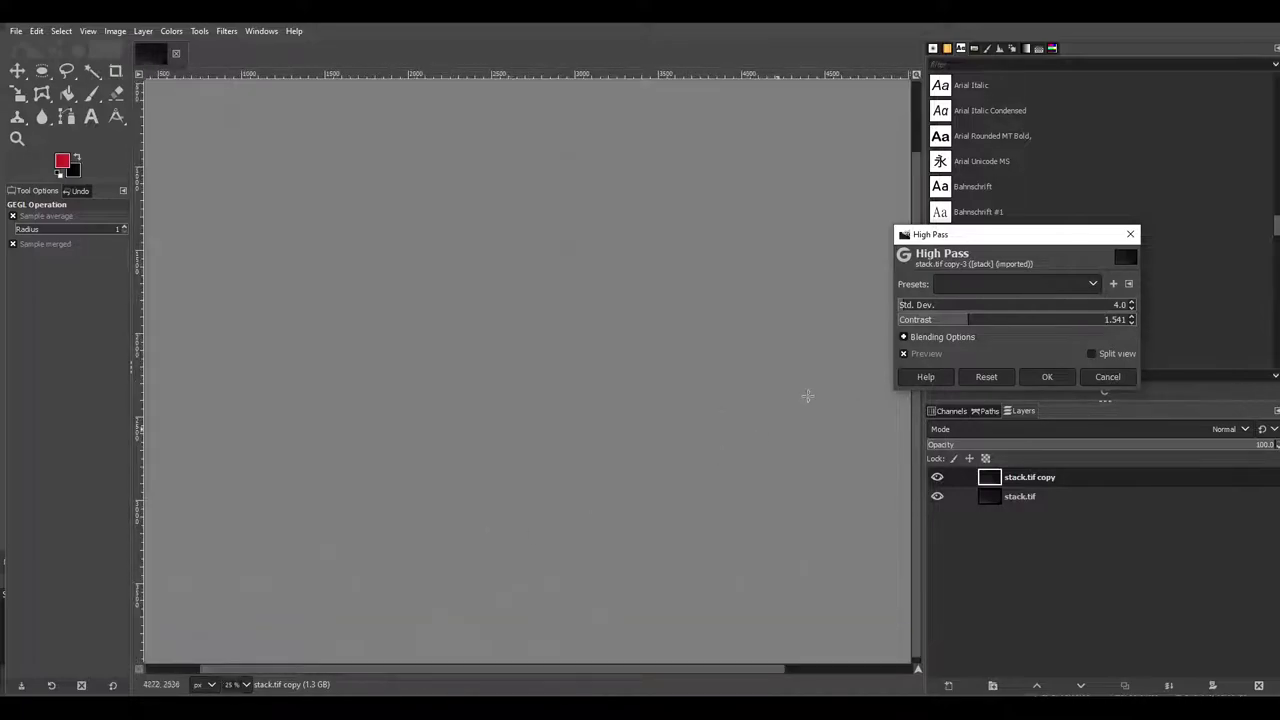
pyautogui.click(1041, 377)
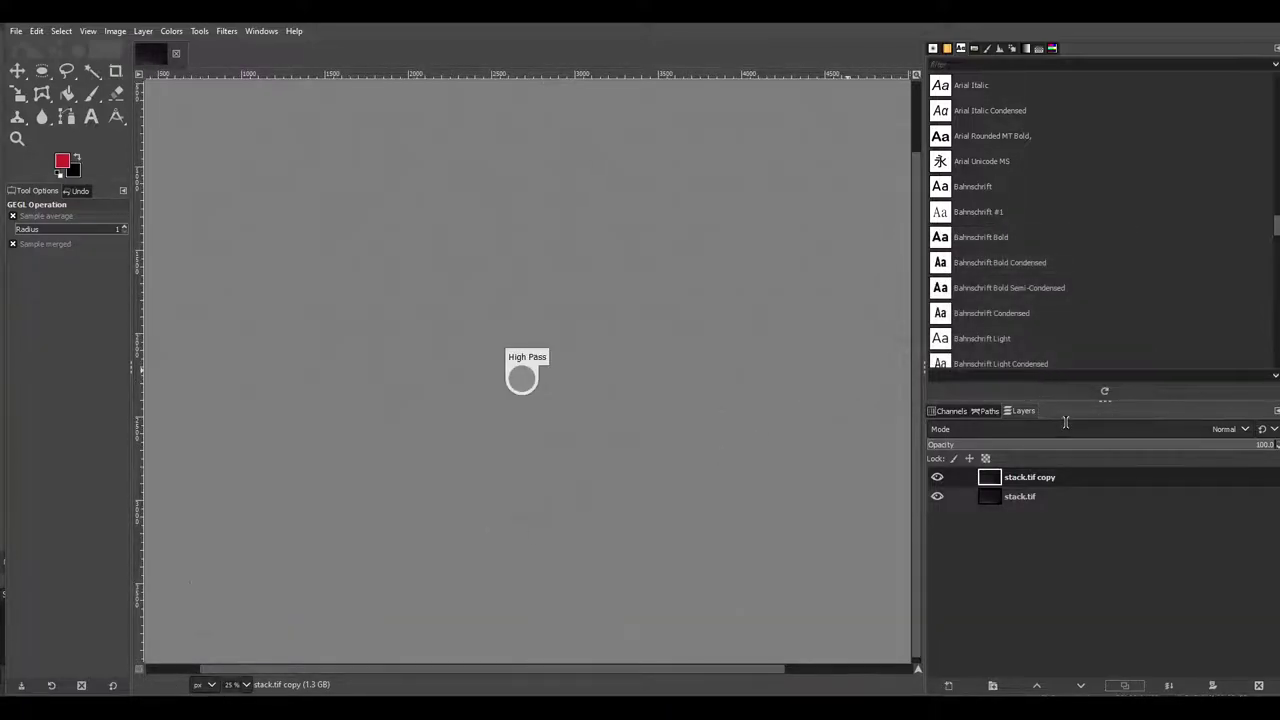
# Set the stack.tif copy layer's blend mode to Grain merge.
pyautogui.scroll(-1, 840, 496)
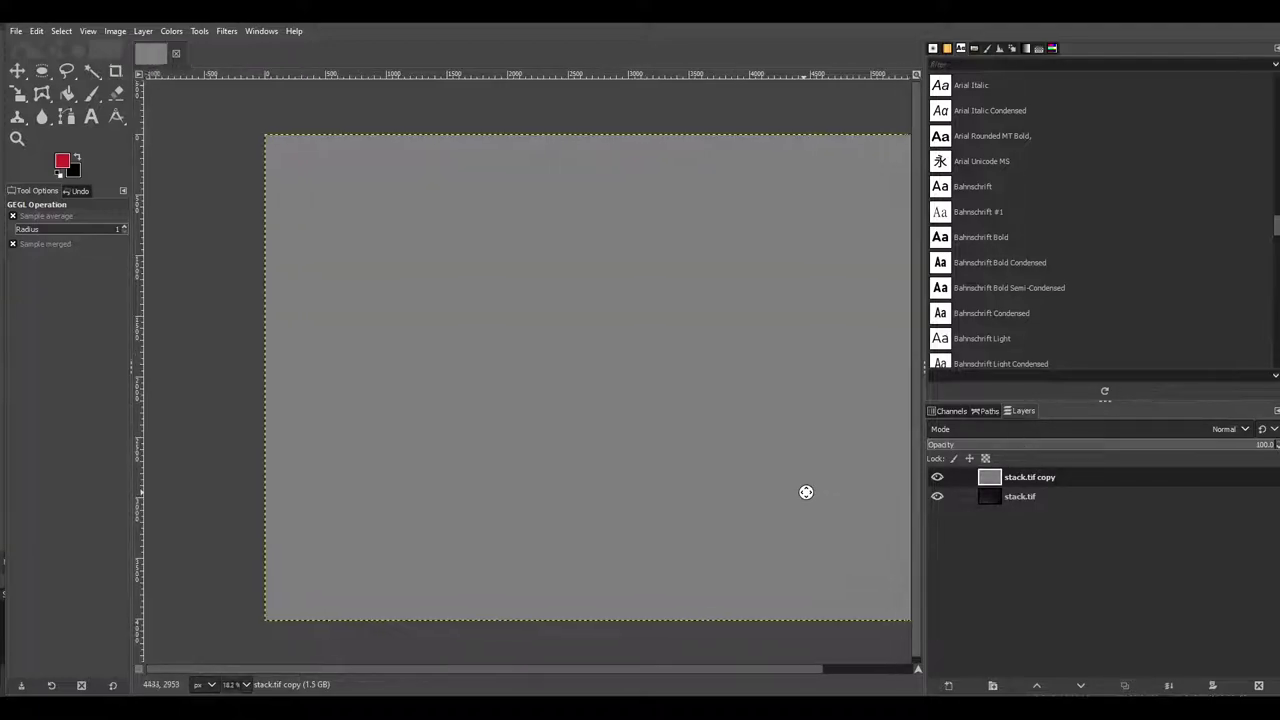
pyautogui.moveTo(806, 492); pyautogui.dragTo(710, 488)
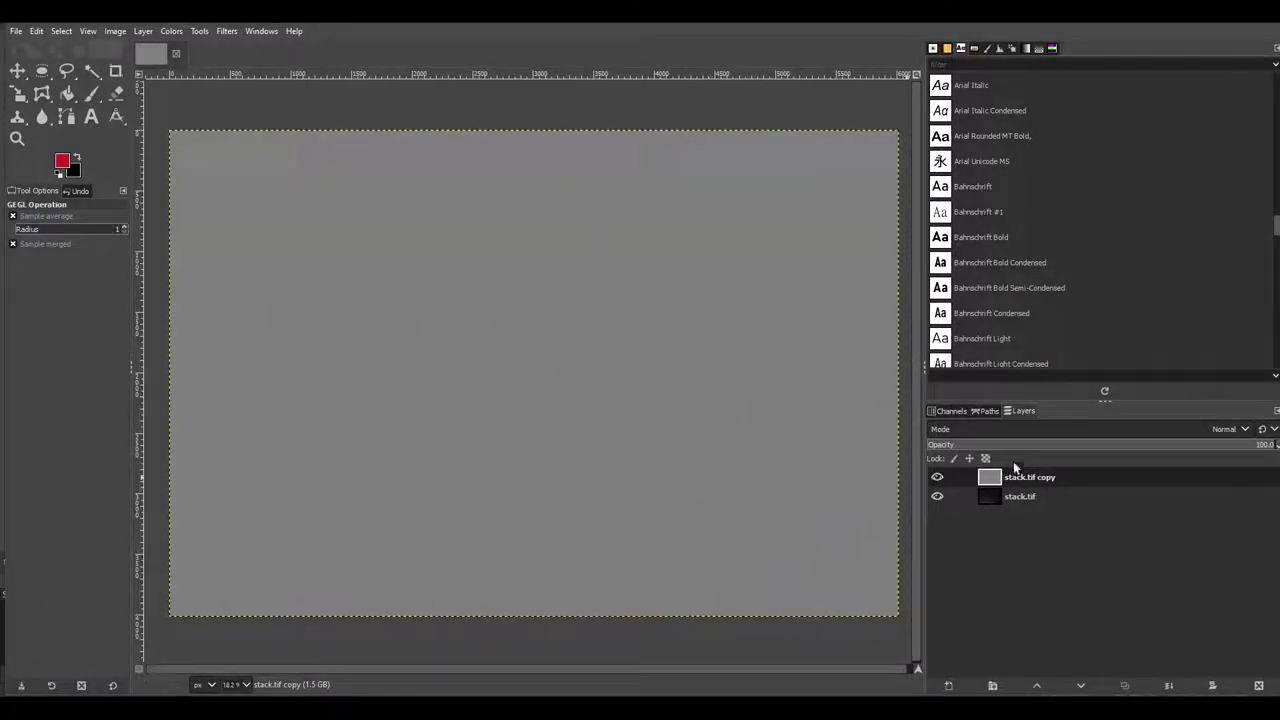
pyautogui.click(1024, 433)
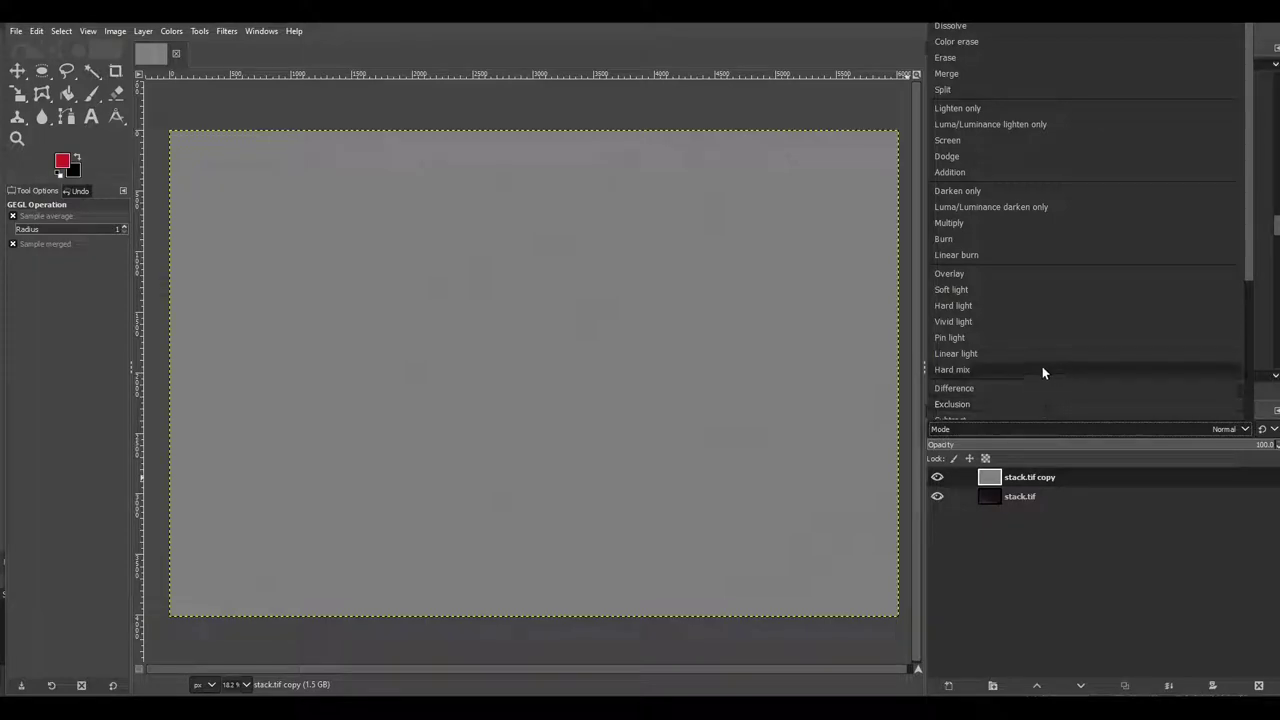
pyautogui.scroll(-1, 1009, 402)
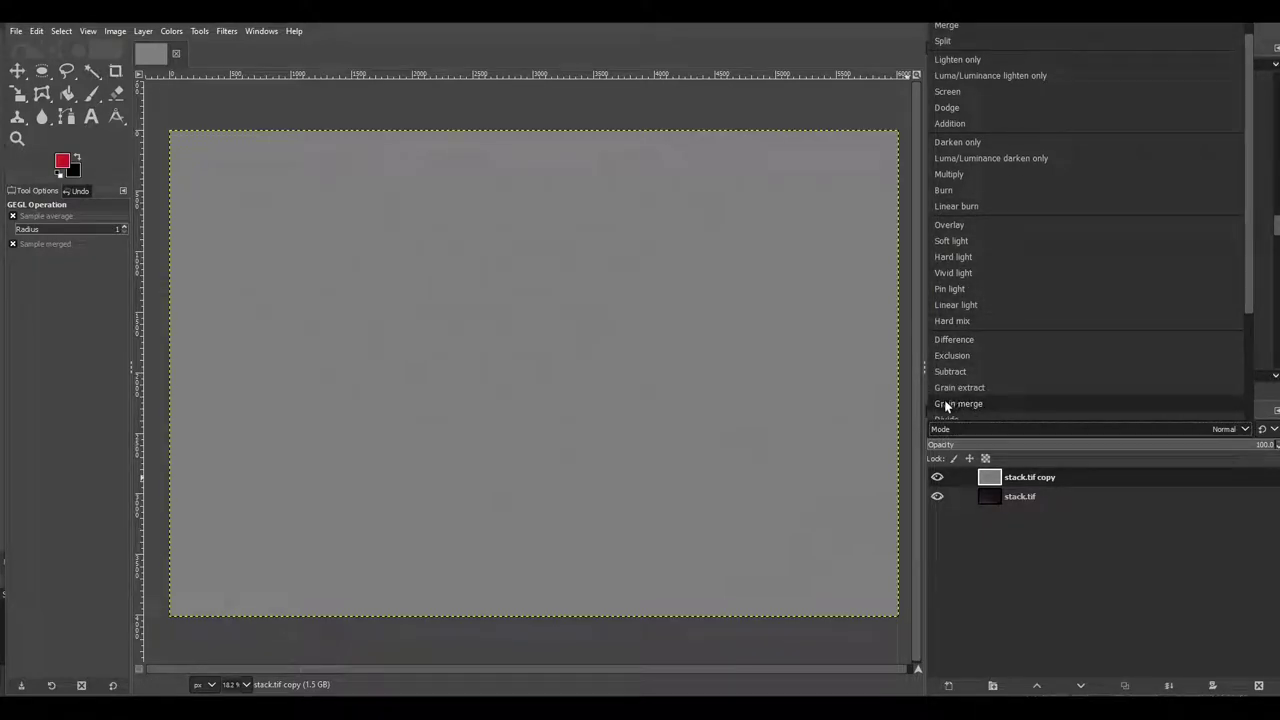
pyautogui.click(1002, 404)
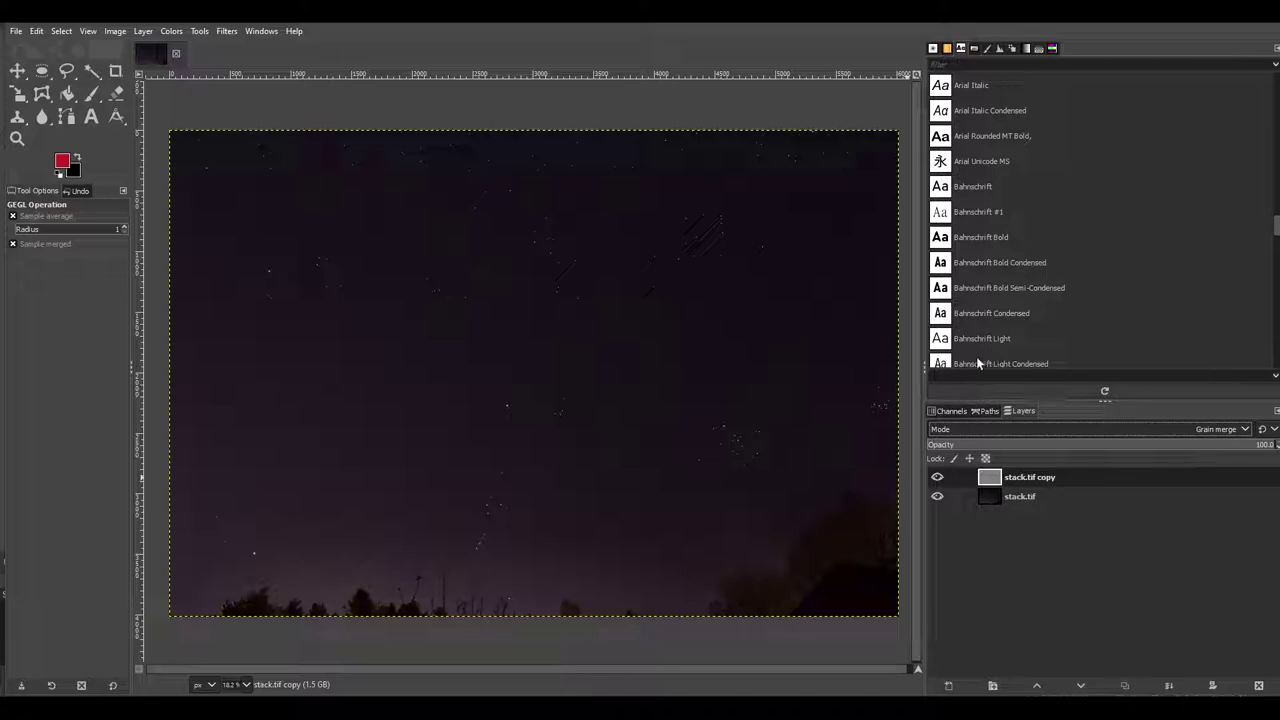
pyautogui.click(16, 30)
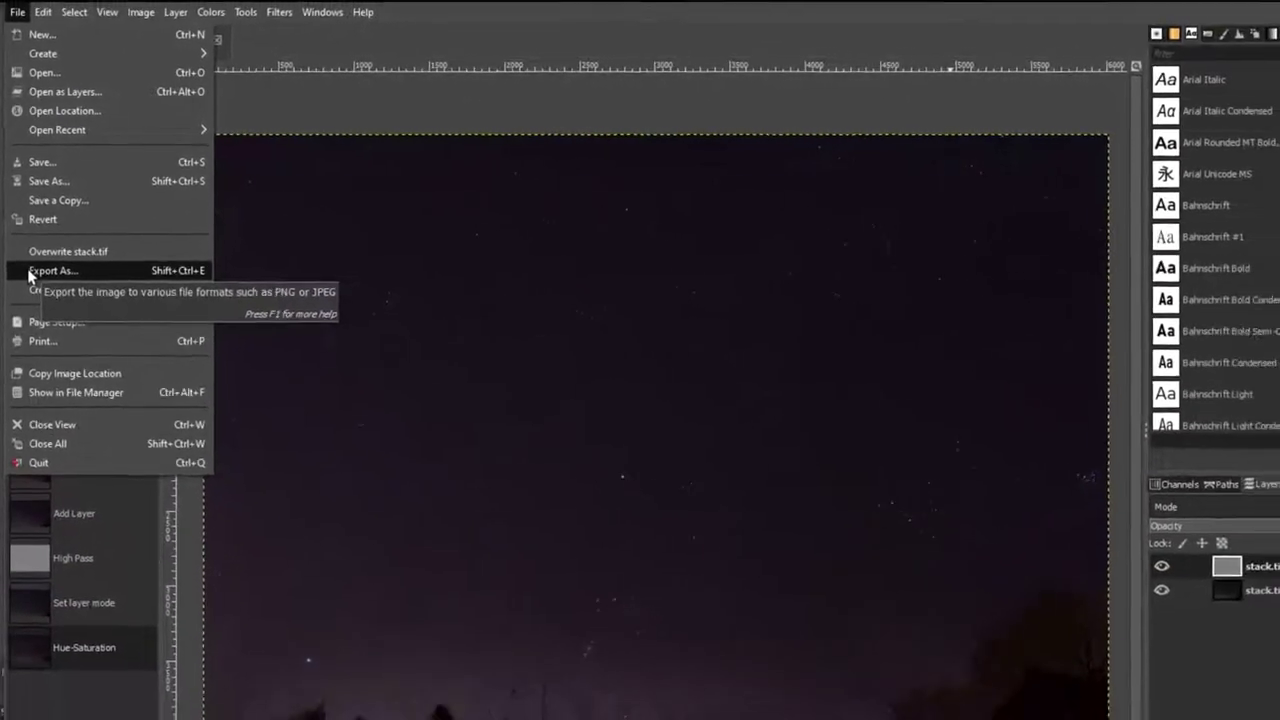
# Export the image as stack.jpg into the orion folder.
pyautogui.click(30, 282)
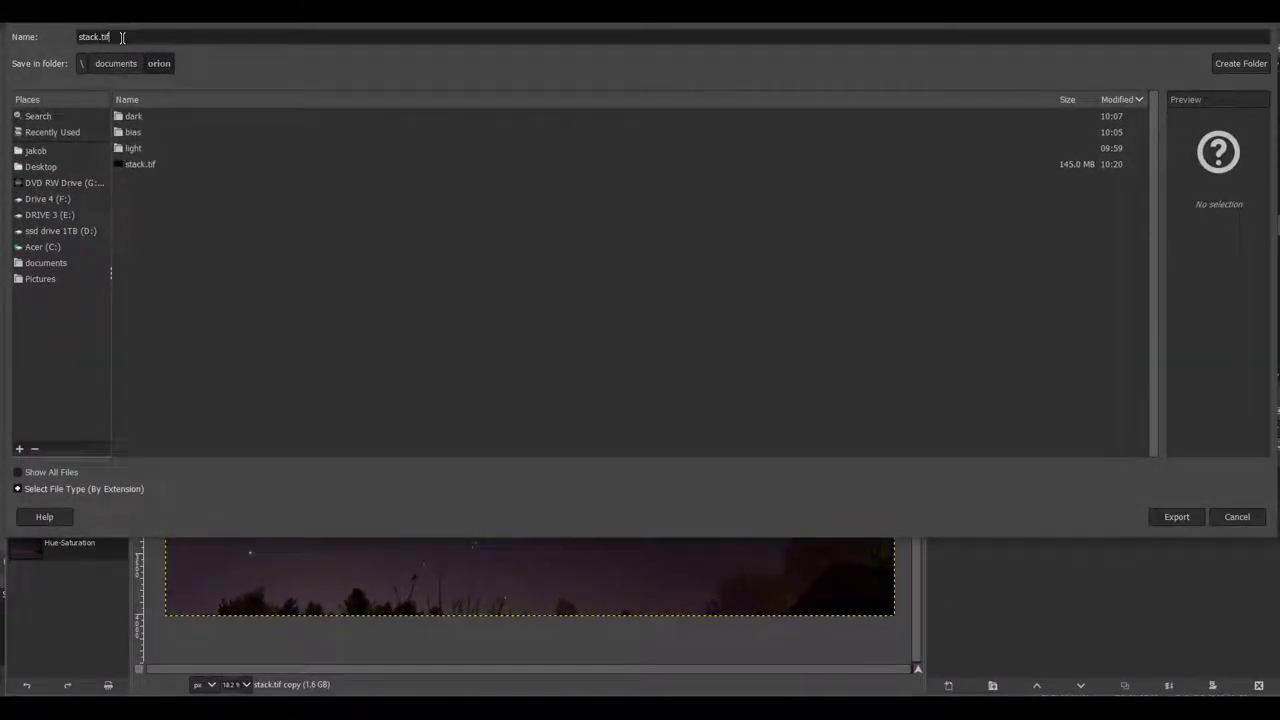
pyautogui.press('BackSpace')
pyautogui.press('BackSpace')
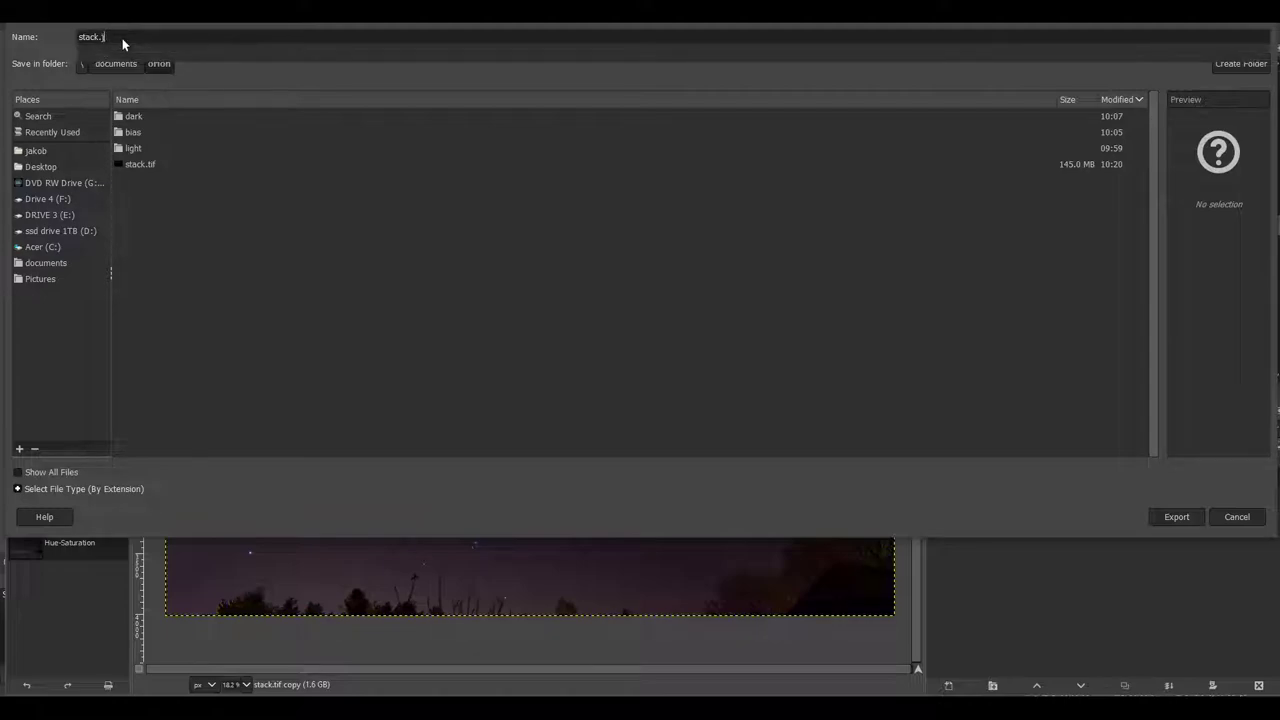
pyautogui.write('jpg')
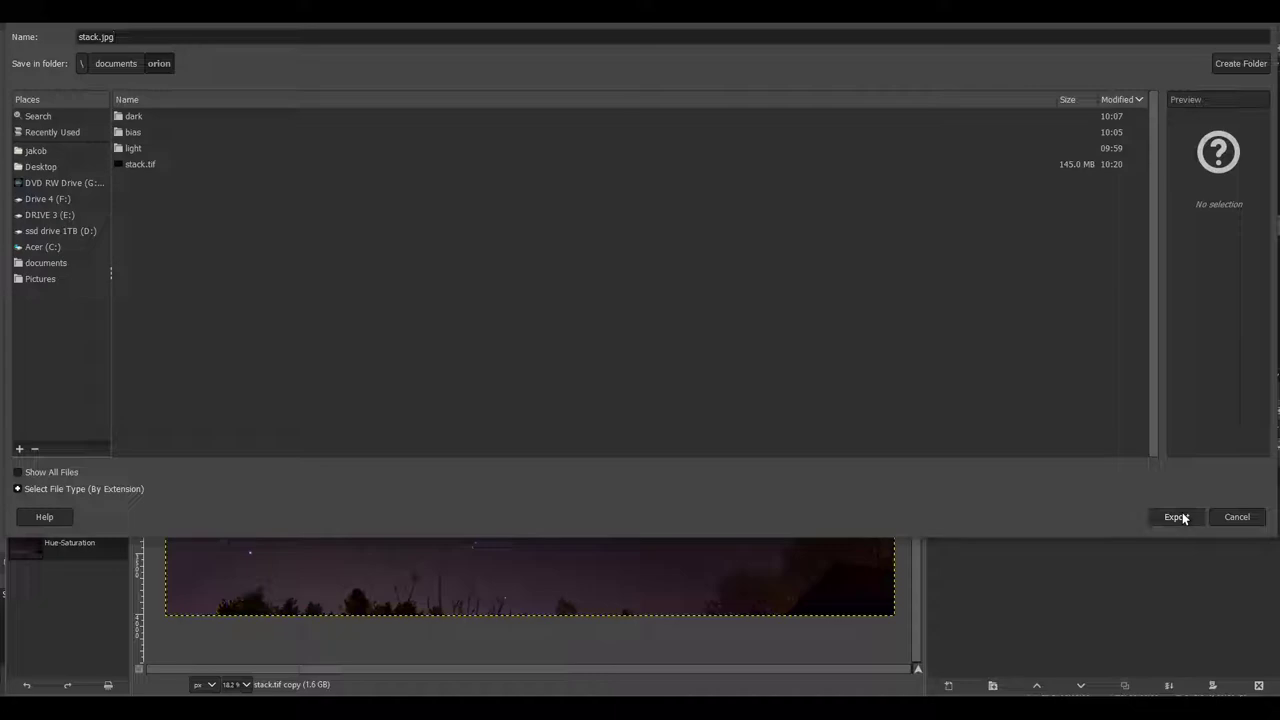
pyautogui.click(1180, 517)
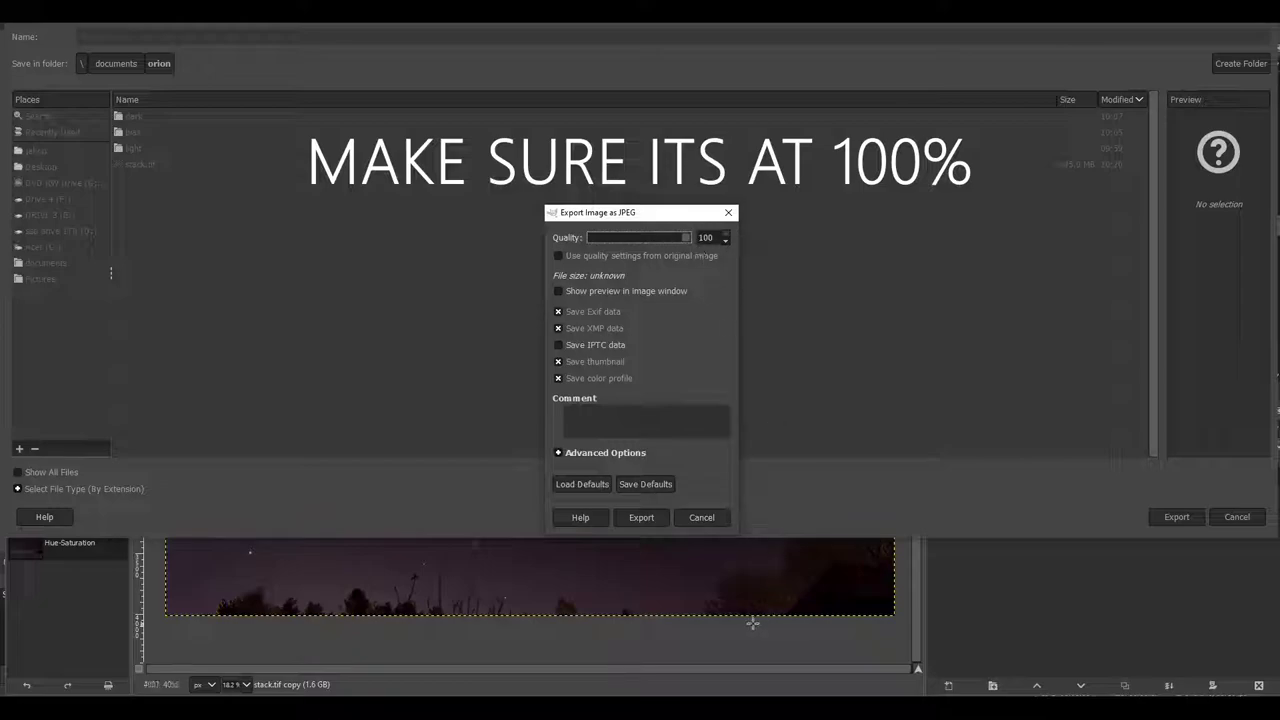
# Confirm the stack.jpg export at JPEG quality 100.
pyautogui.click(622, 513)
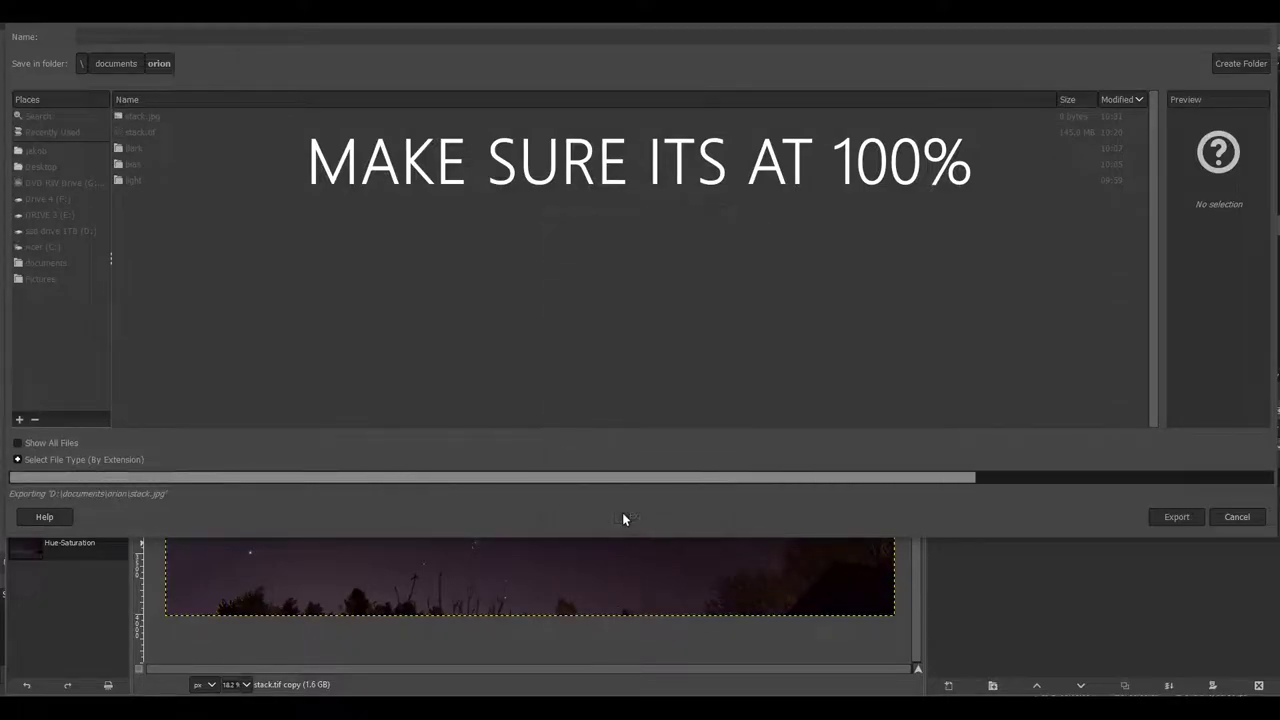